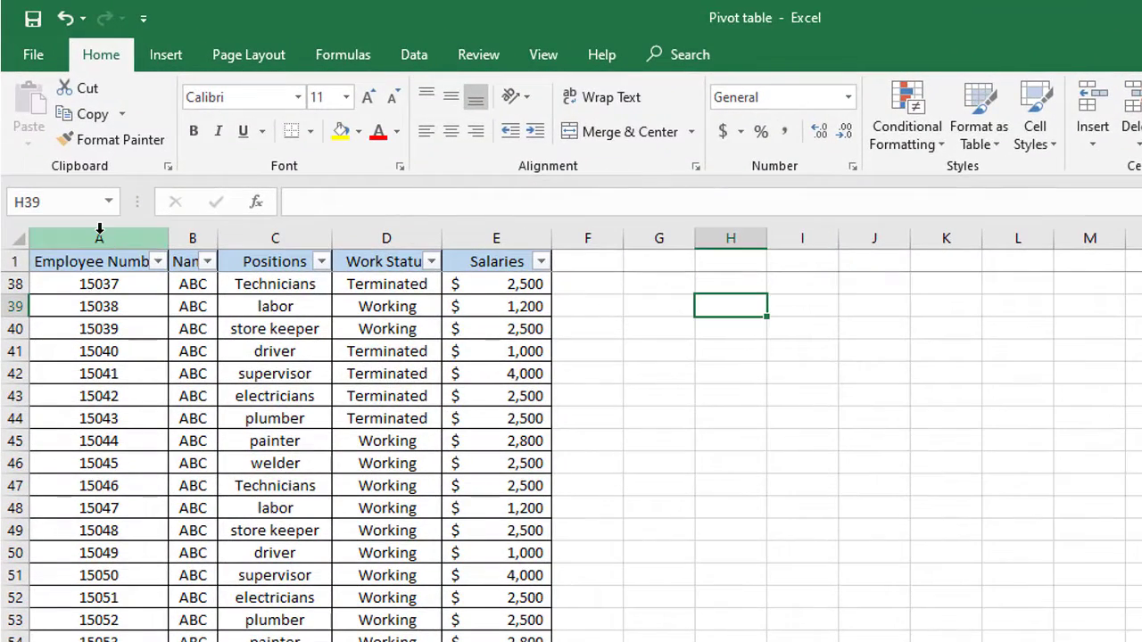
- Examine each column of the employee table and scroll through its rows
left_click(100, 235)
left_click_drag(157, 227, 185, 228)
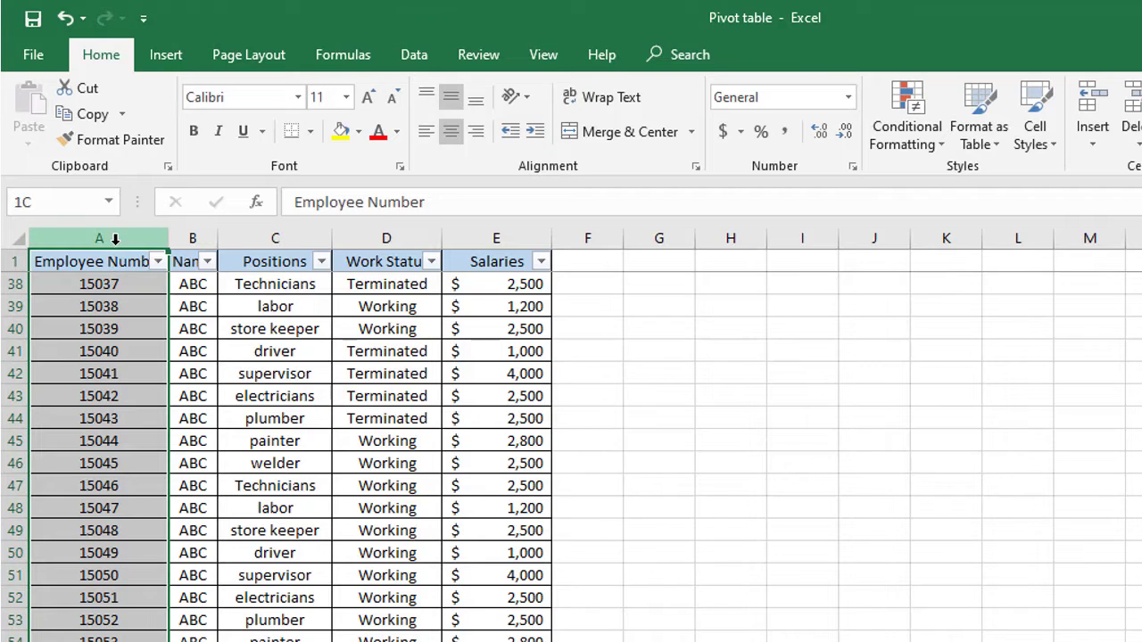
left_click(191, 236)
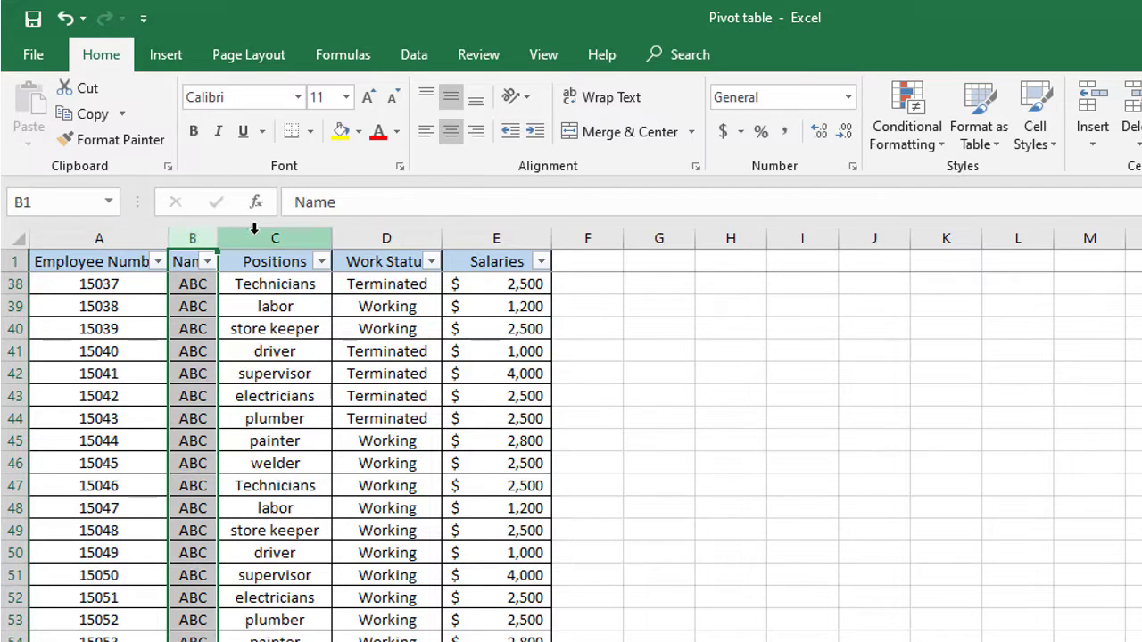
left_click(254, 228)
left_click(384, 236)
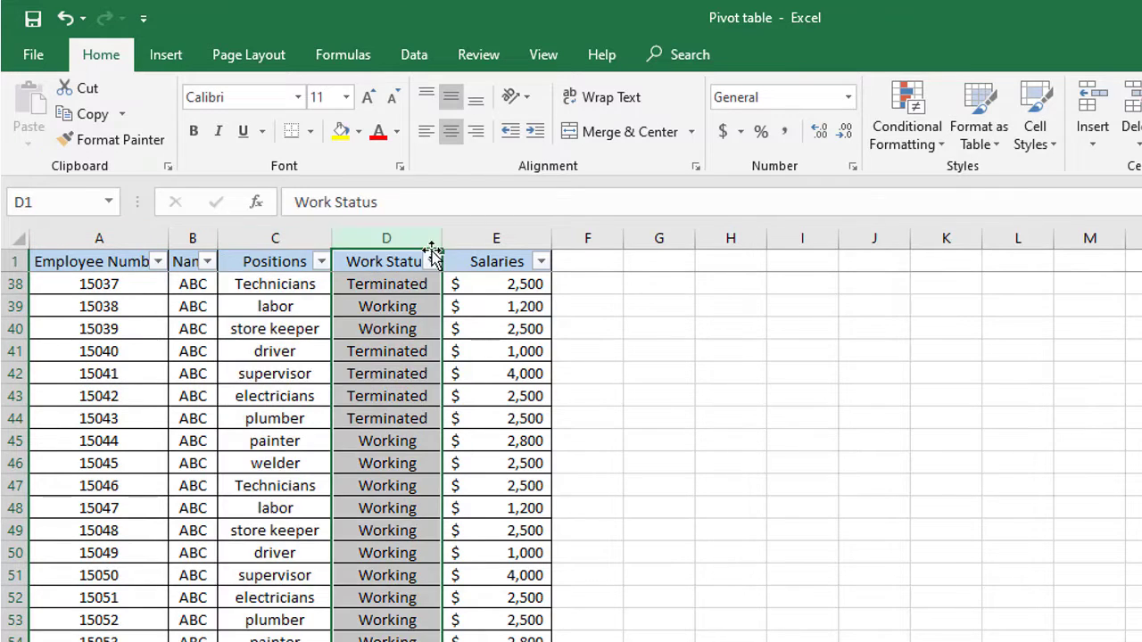
left_click(492, 234)
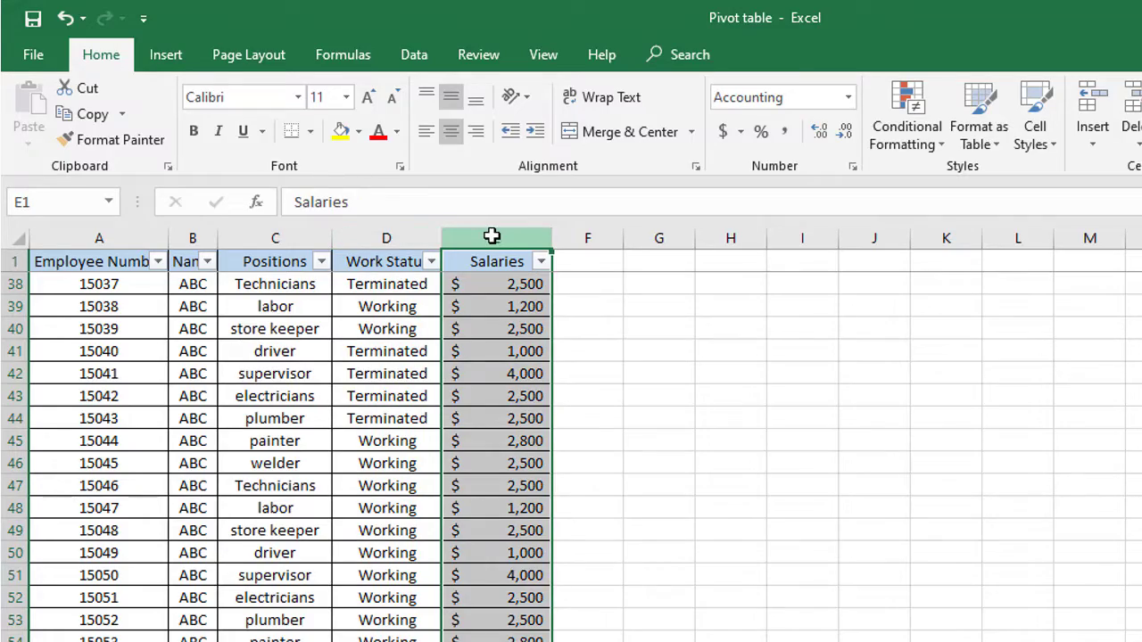
scroll(383, 607, "down", 9)
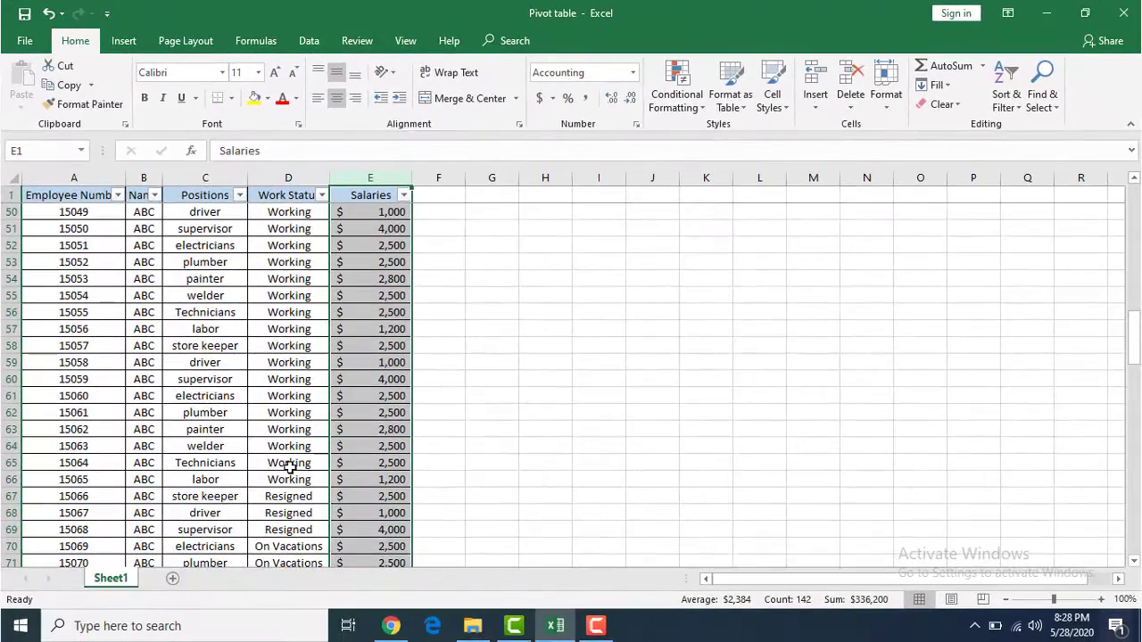
scroll(289, 467, "down", 7)
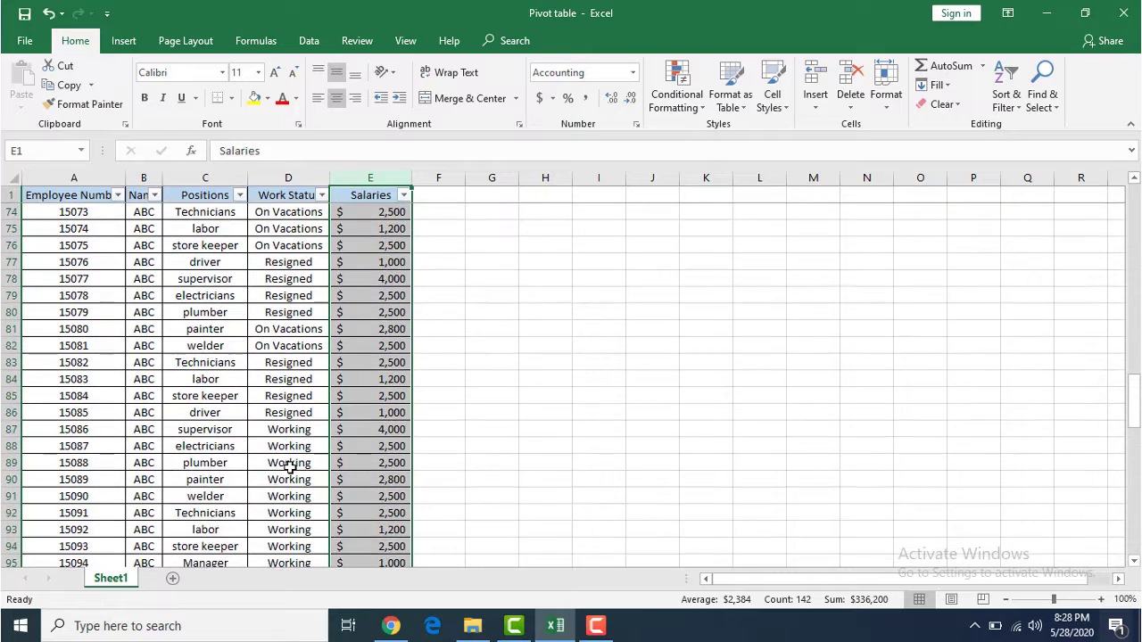
scroll(288, 468, "up", 6)
scroll(287, 467, "up", 20)
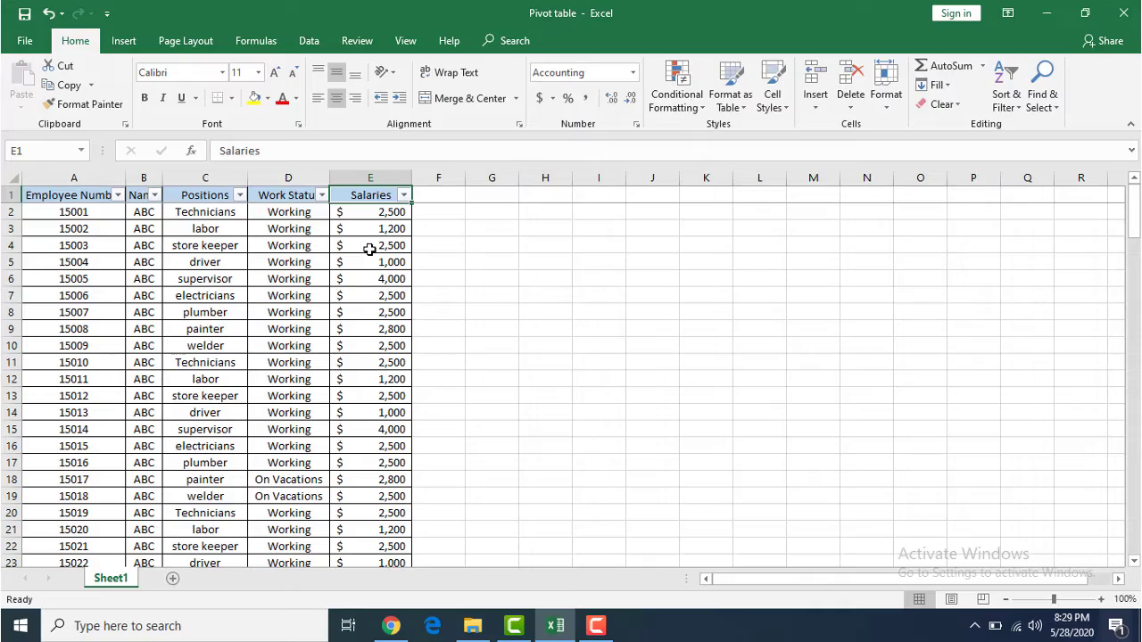
- Clear the Salaries header in E1 and try to create a PivotTable from Sheet1 columns A:E
key("Delete")
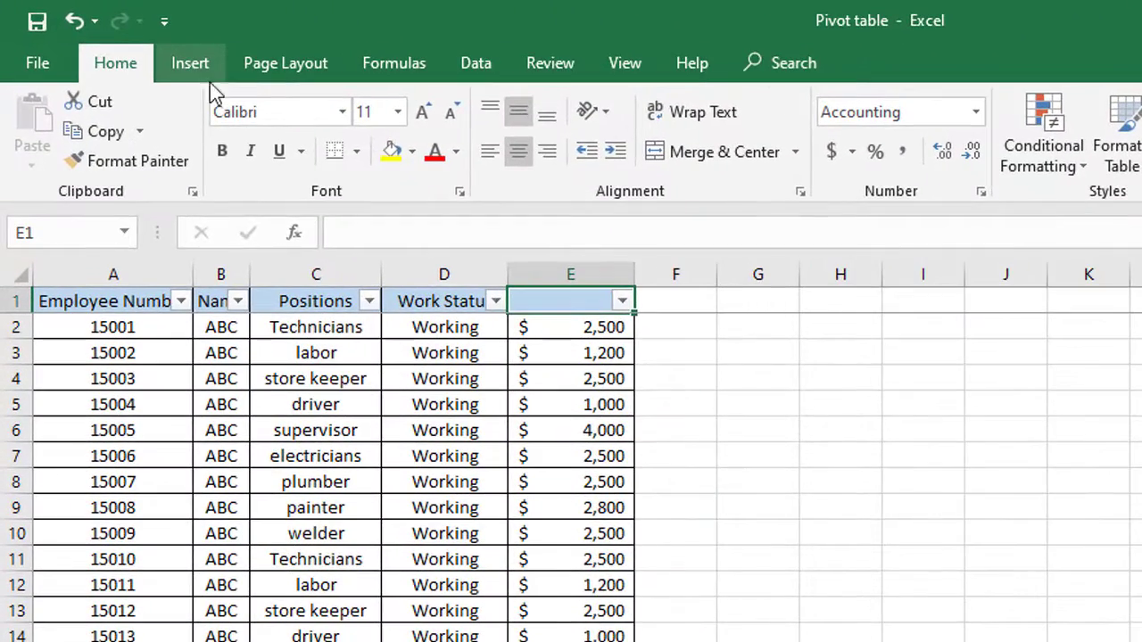
left_click(198, 66)
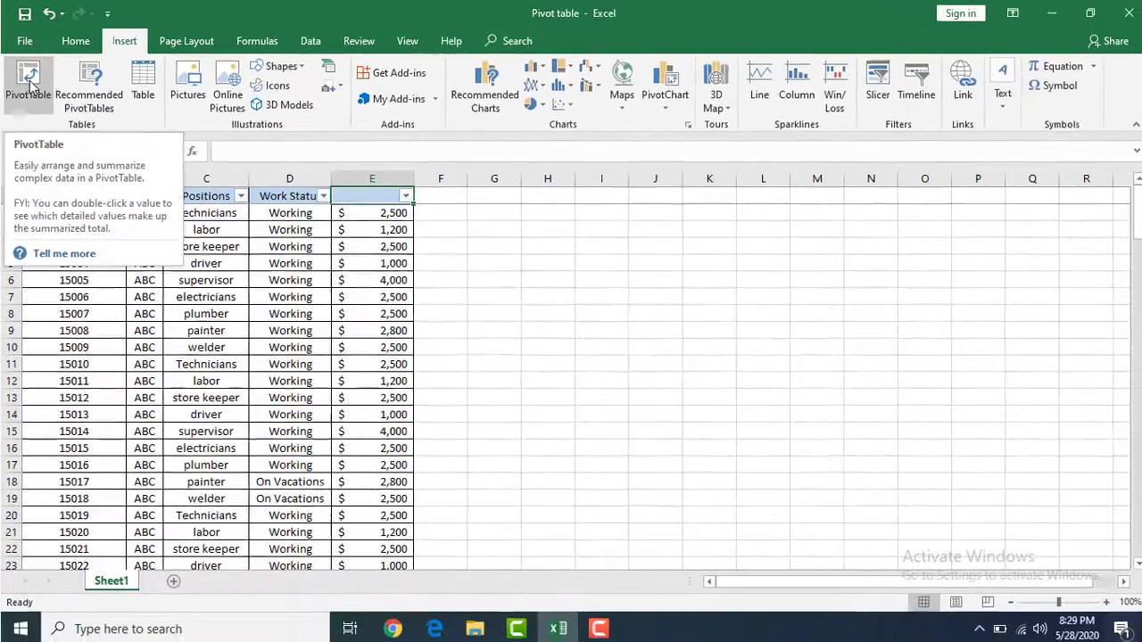
left_click(30, 83)
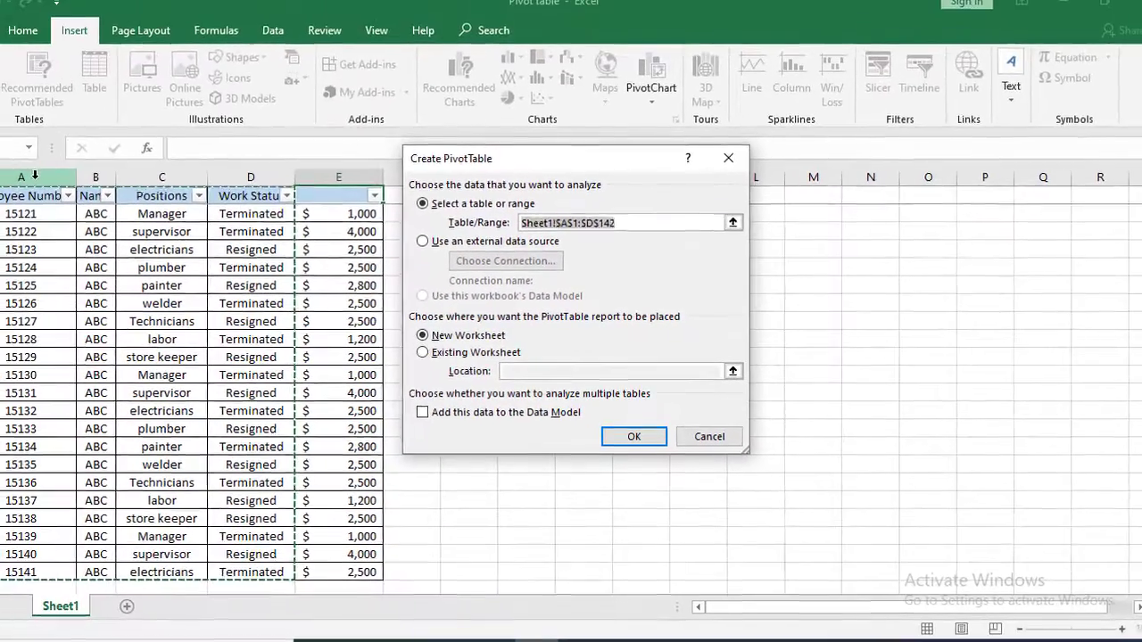
left_click_drag(36, 178, 325, 173)
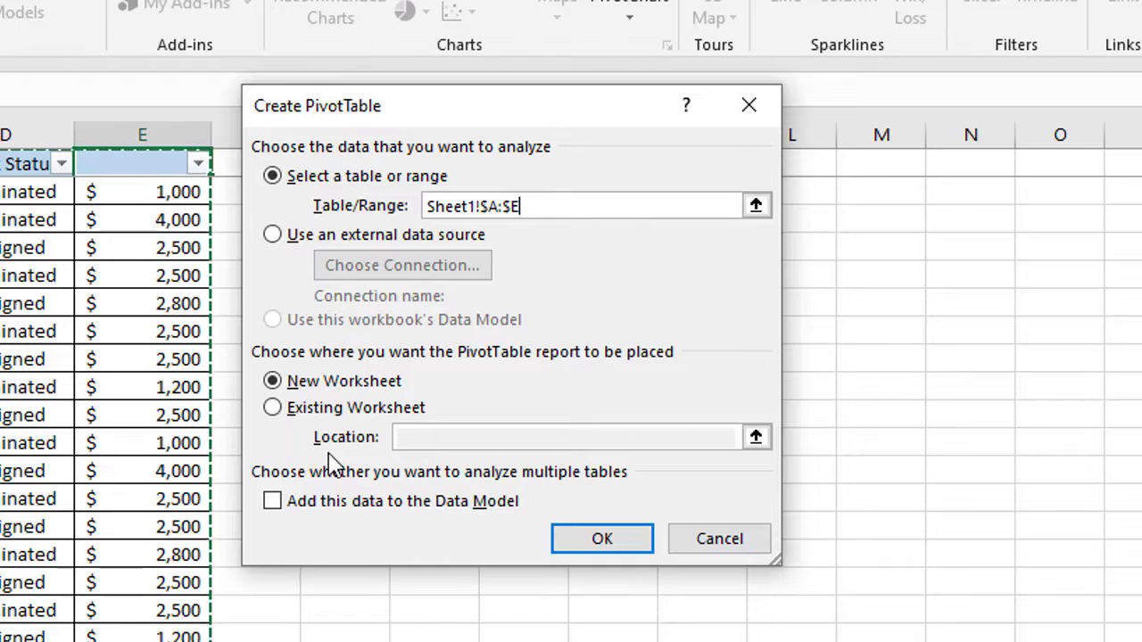
left_click(582, 546)
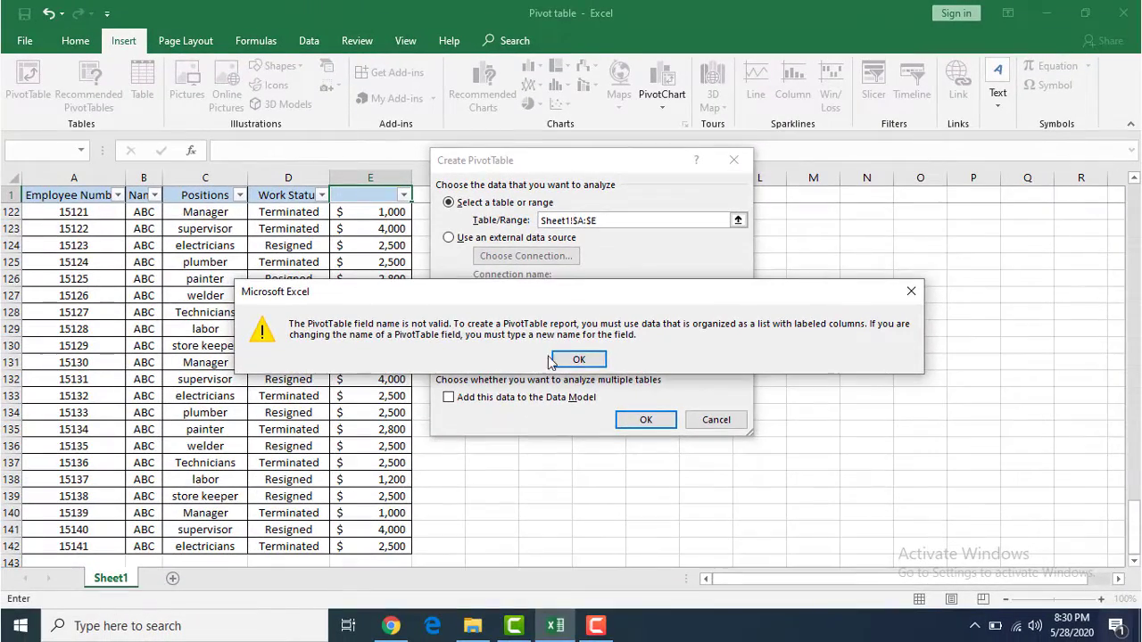
left_click(540, 446)
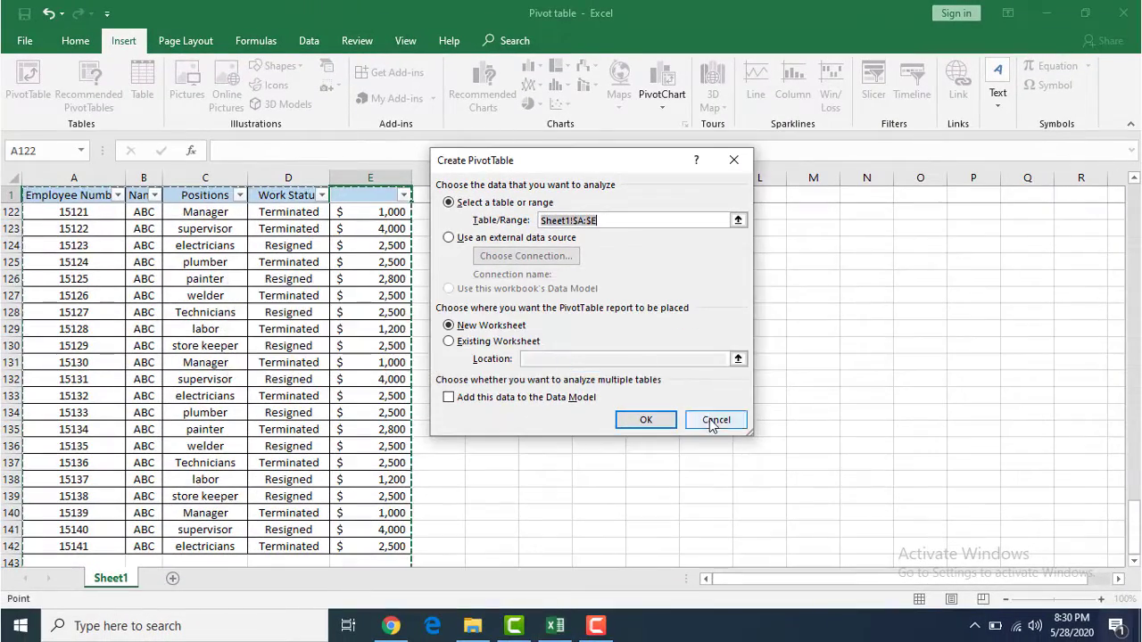
left_click(716, 419)
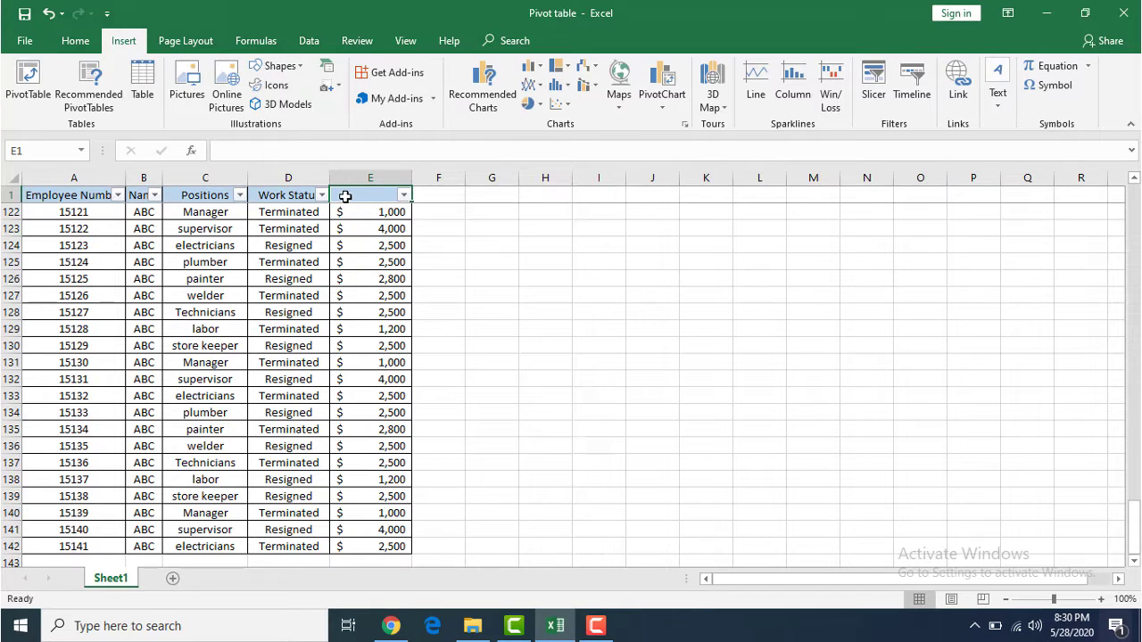
- Re-enter the Salaries header in E1 and create a PivotTable from Sheet1!$A:$E on a new worksheet
type("Salaries")
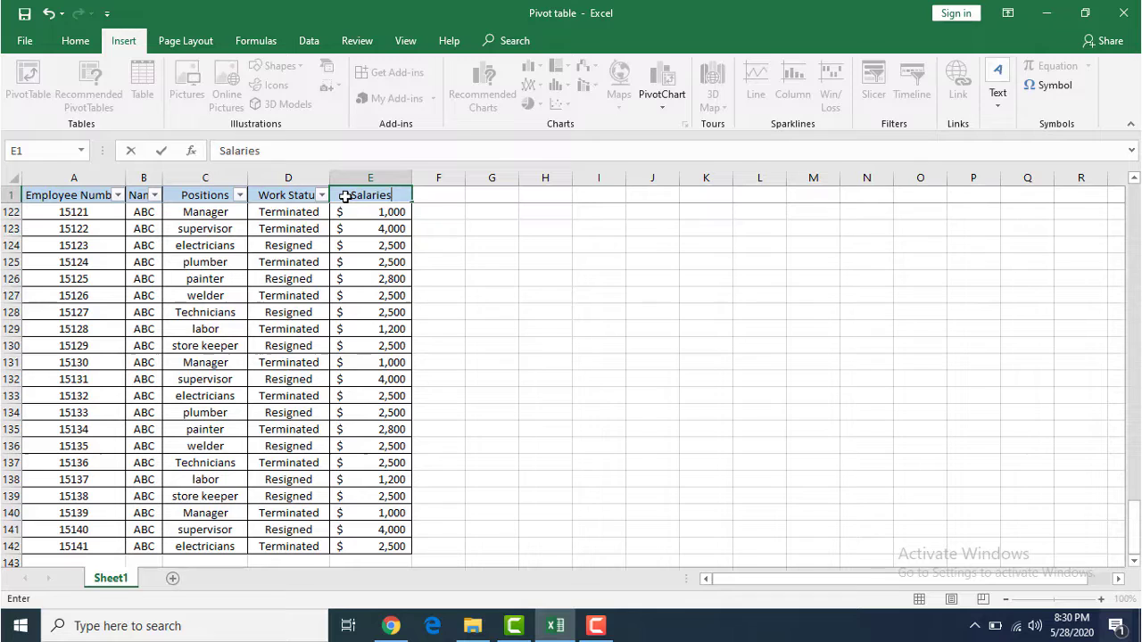
key("Return")
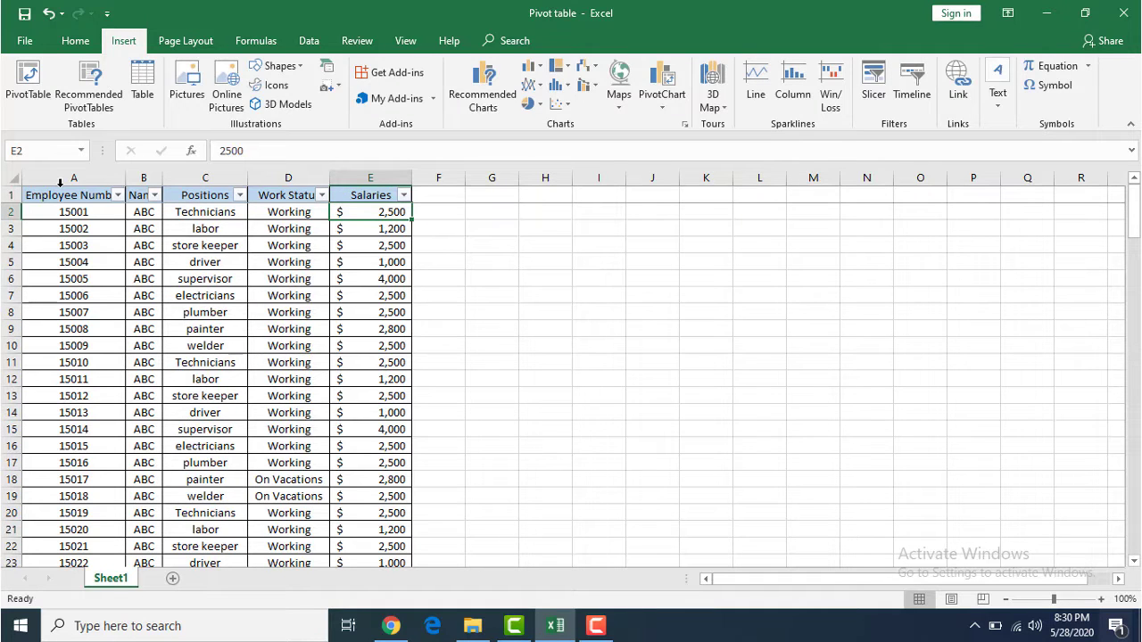
left_click(10, 85)
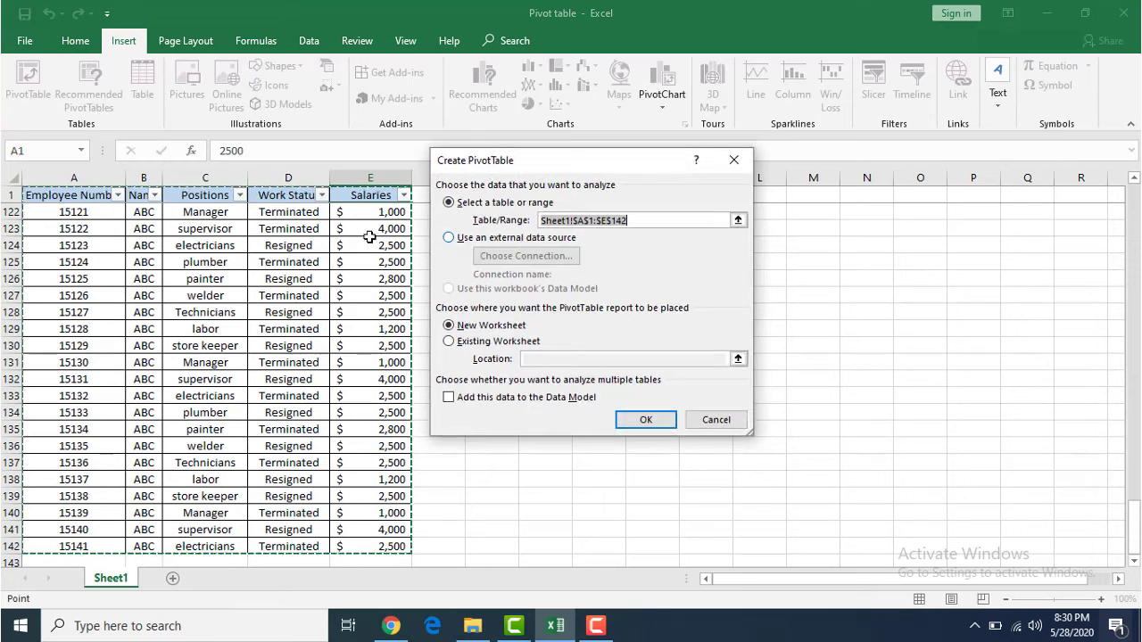
left_click_drag(83, 170, 365, 176)
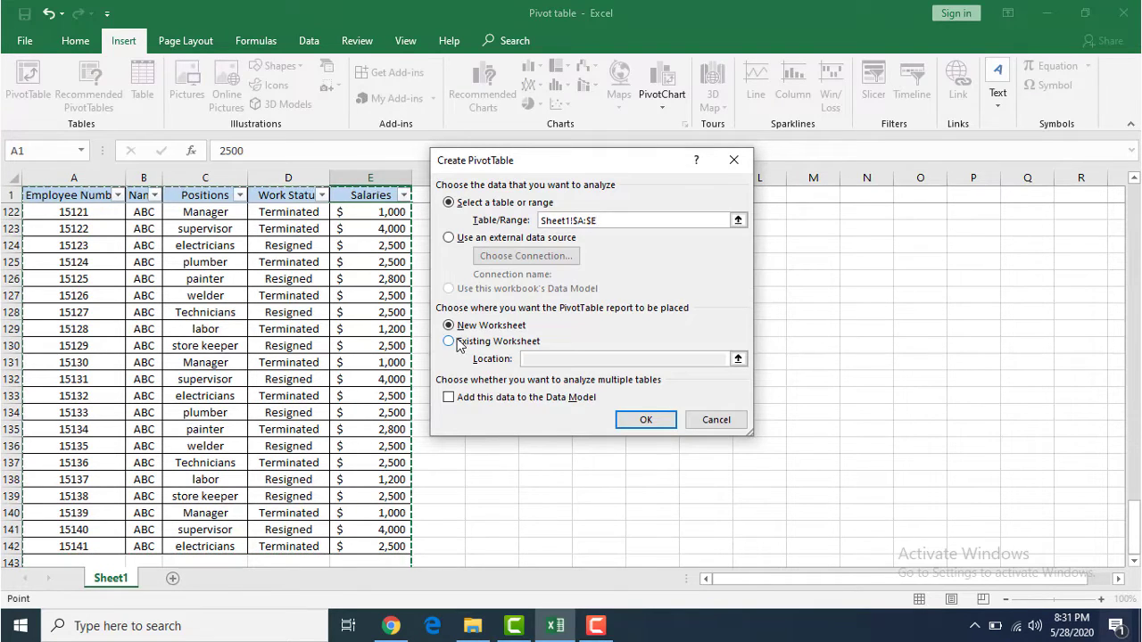
left_click(652, 424)
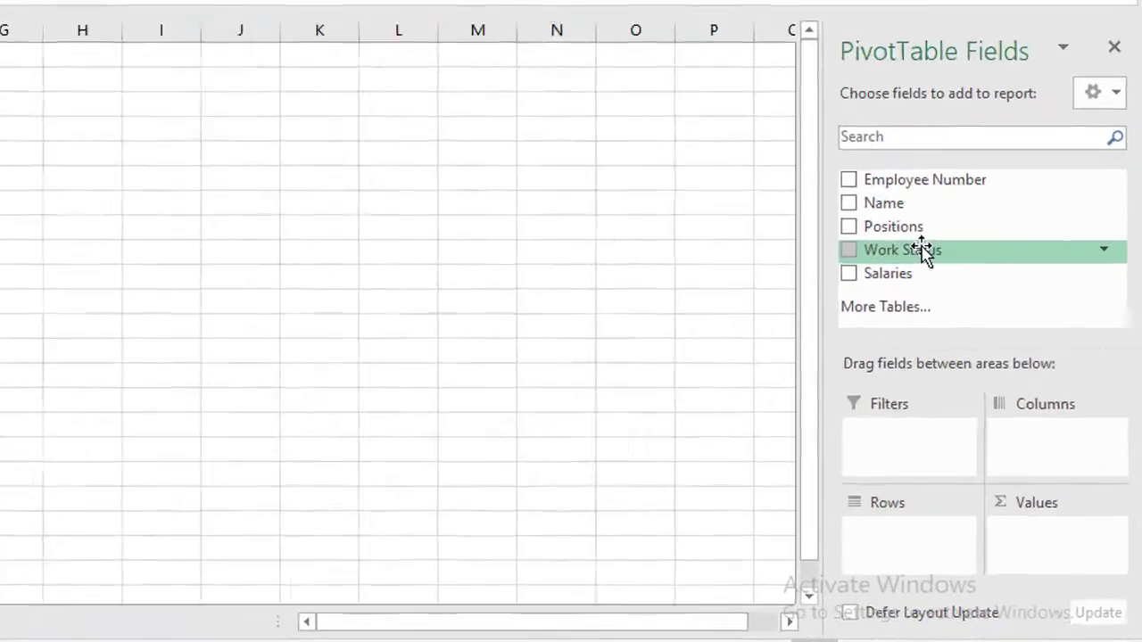
- Add the Work Status field to both Rows and Values to count employees per work status
left_click_drag(990, 326, 973, 358)
left_click_drag(845, 255, 831, 564)
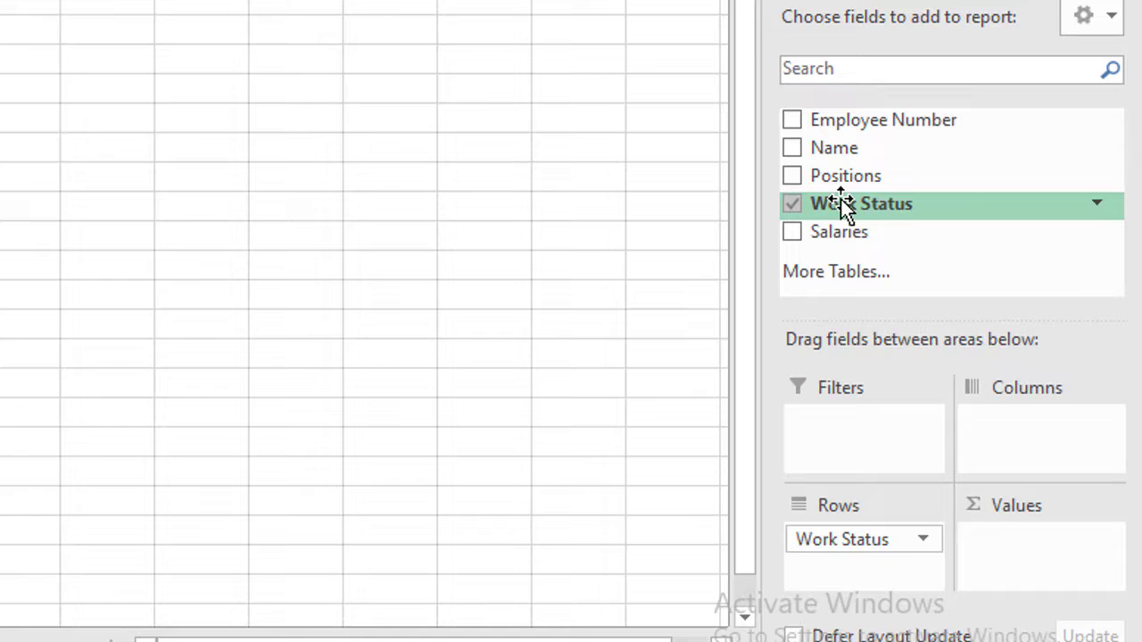
left_click_drag(843, 199, 1012, 560)
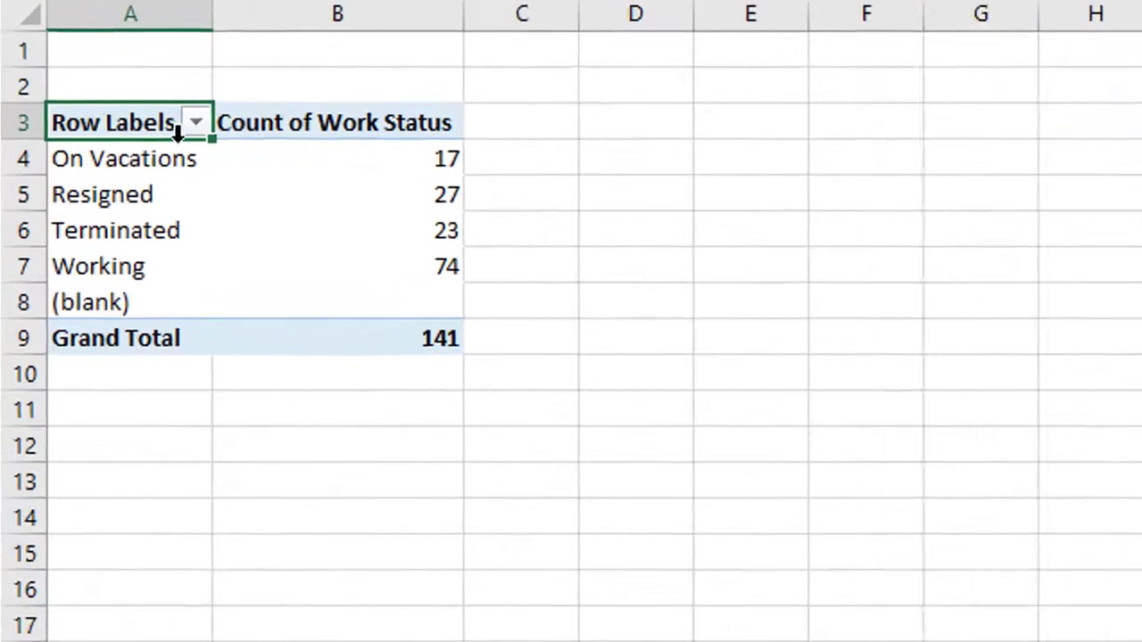
mouse_move(281, 287)
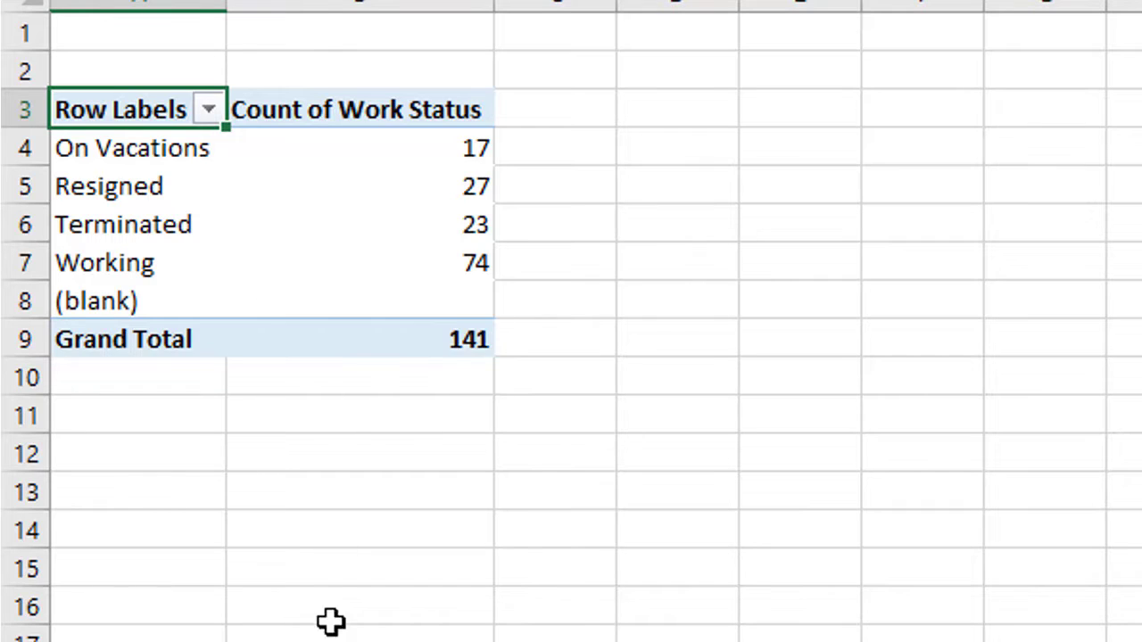
left_click(415, 350)
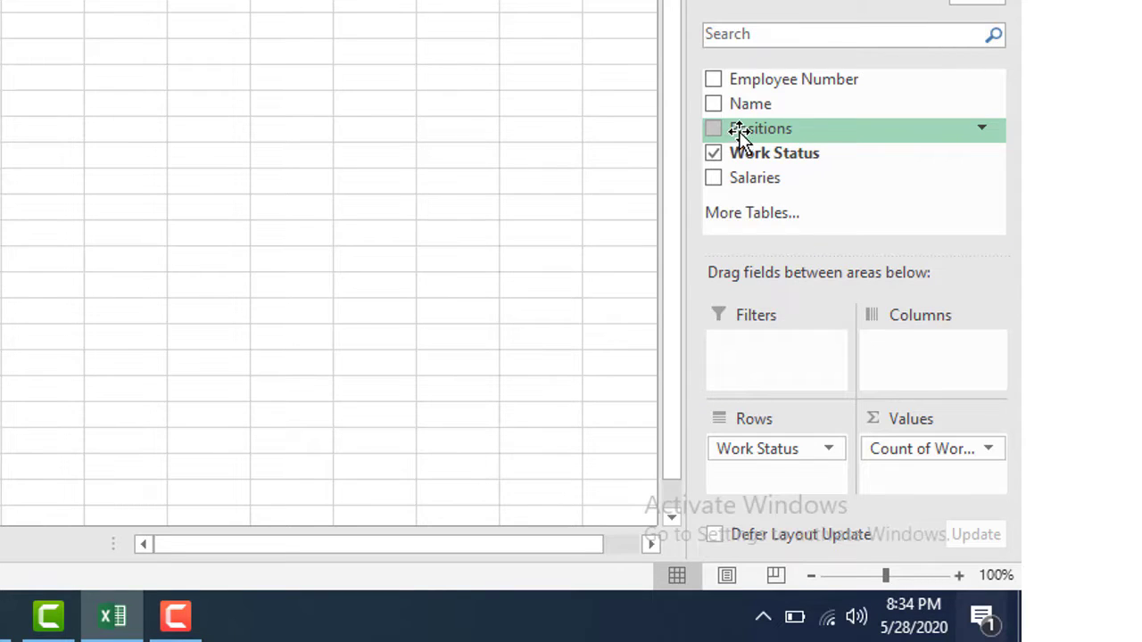
- Add Positions as a report filter and filter the PivotTable to show only electricians
left_click_drag(739, 132, 761, 365)
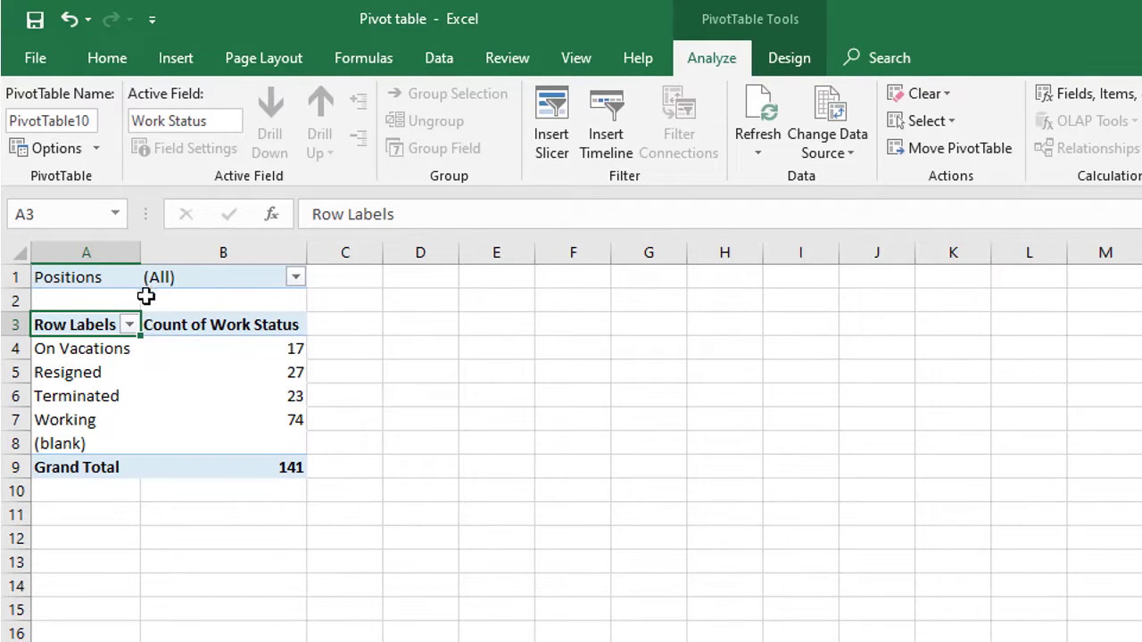
left_click(294, 279)
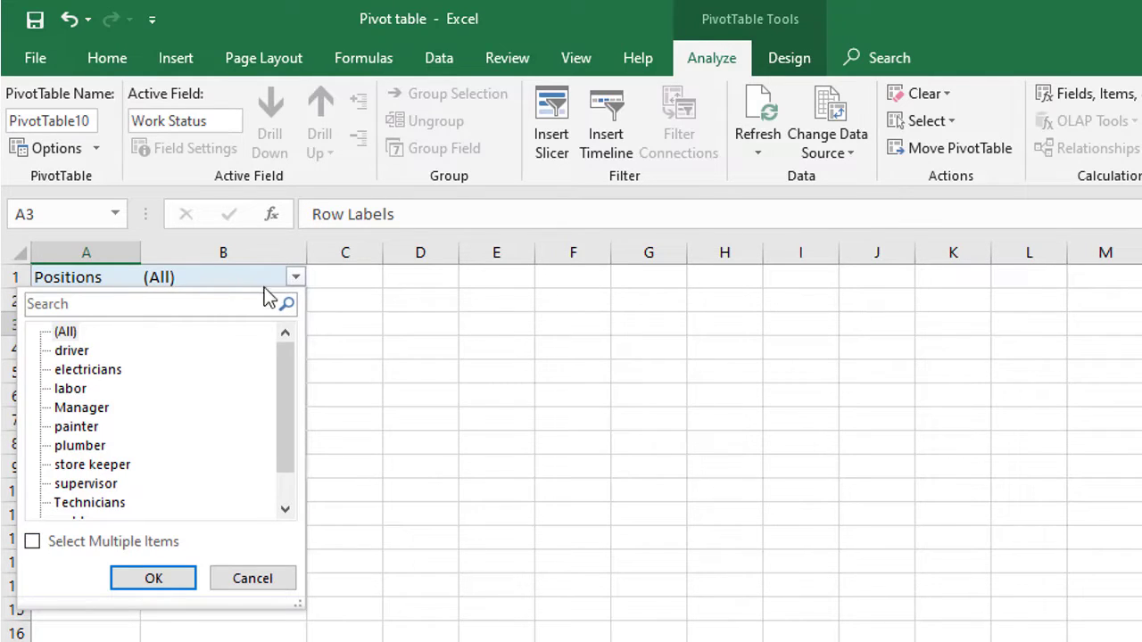
left_click(33, 541)
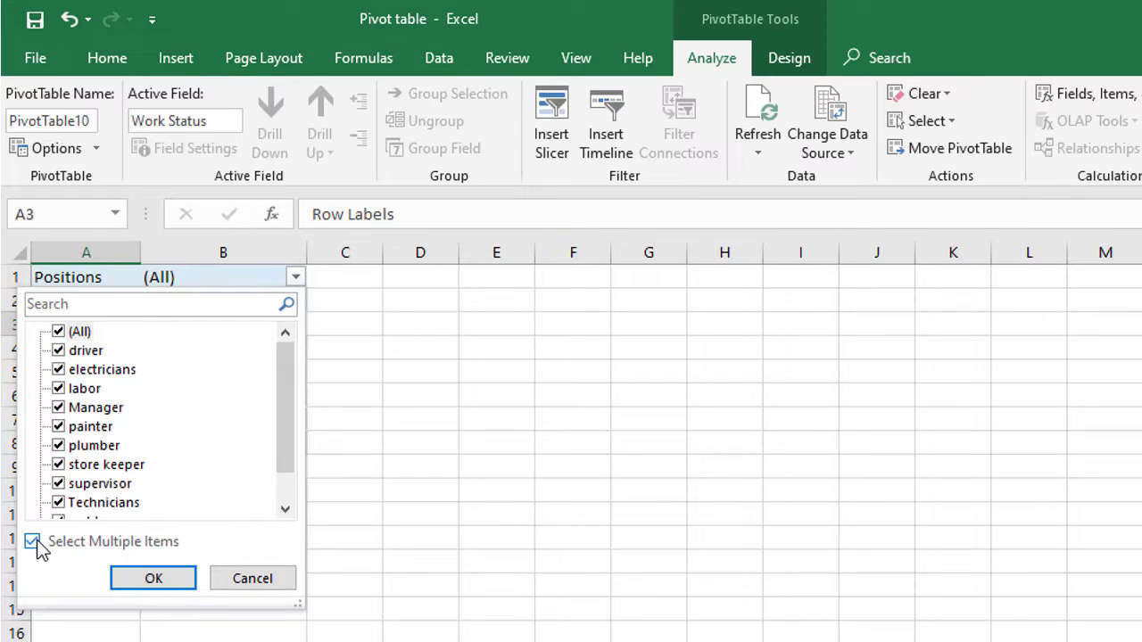
left_click(59, 332)
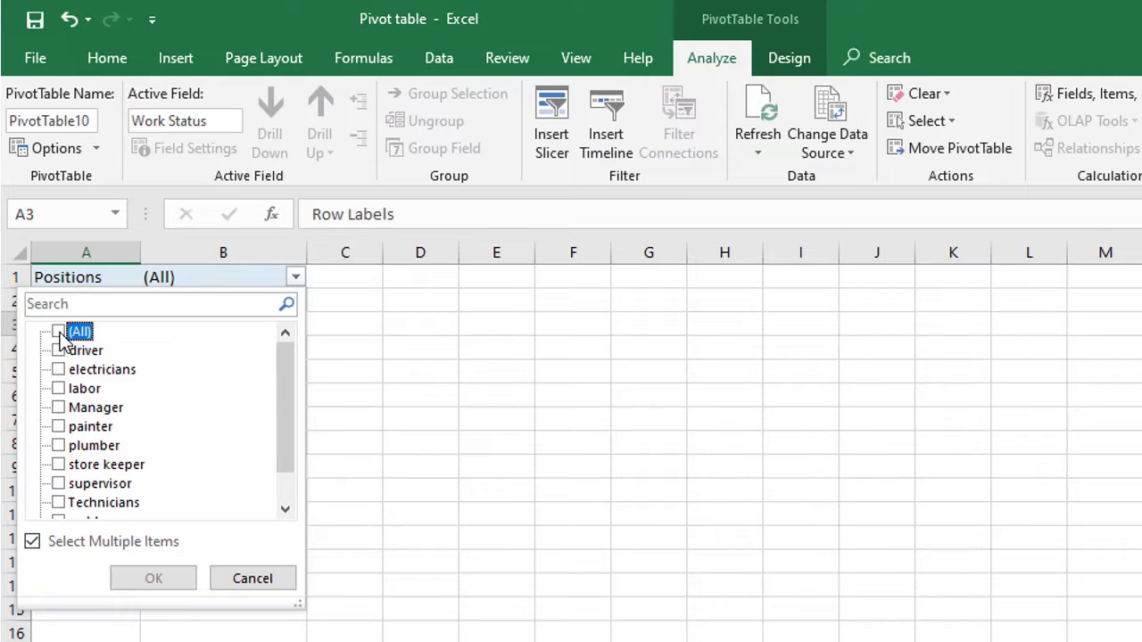
left_click(59, 369)
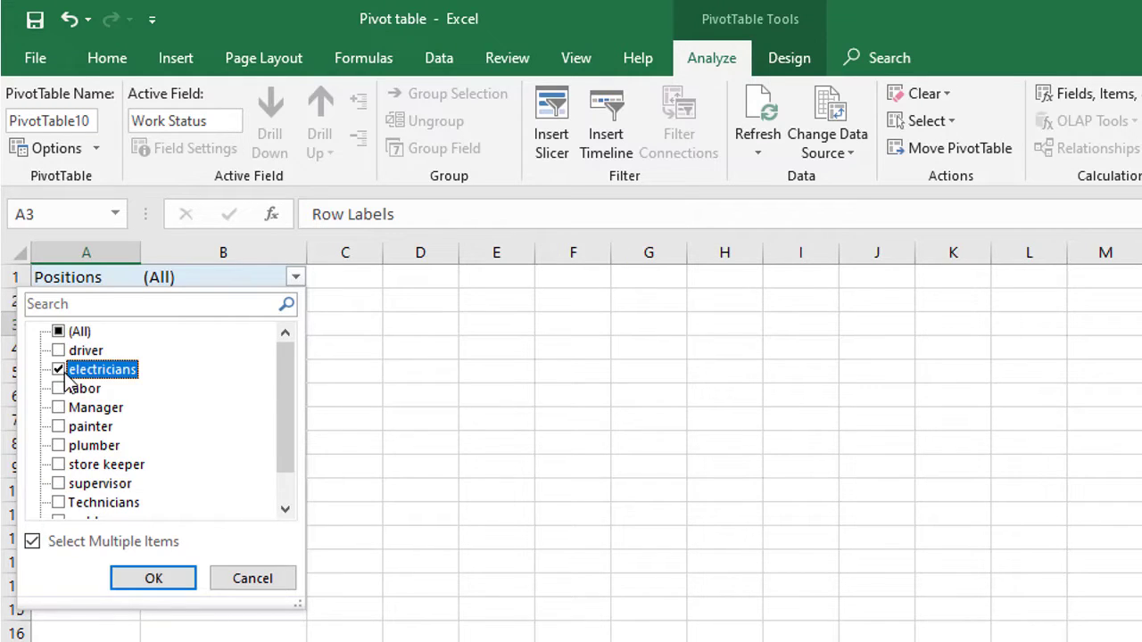
left_click(153, 578)
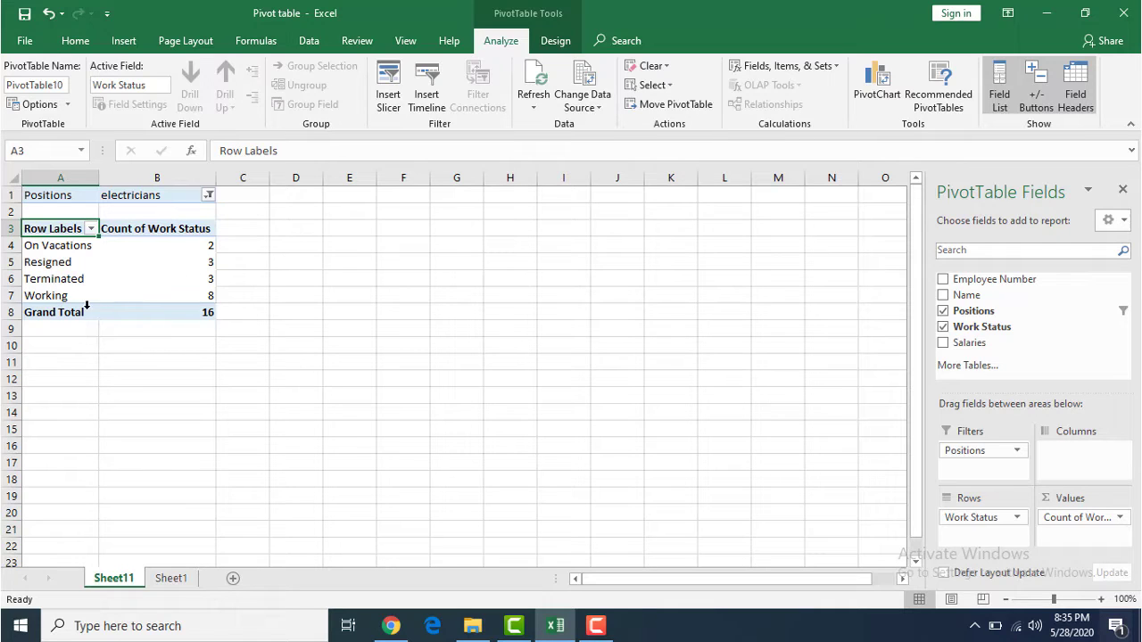
- Reset the Positions filter to include all positions
left_click(209, 195)
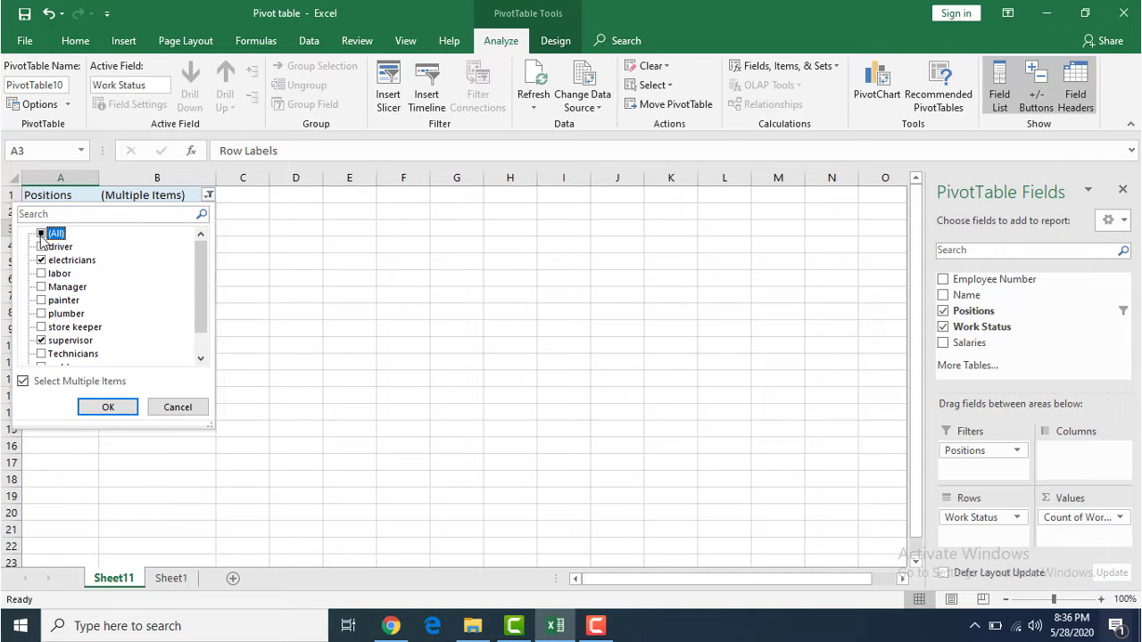
left_click(60, 247)
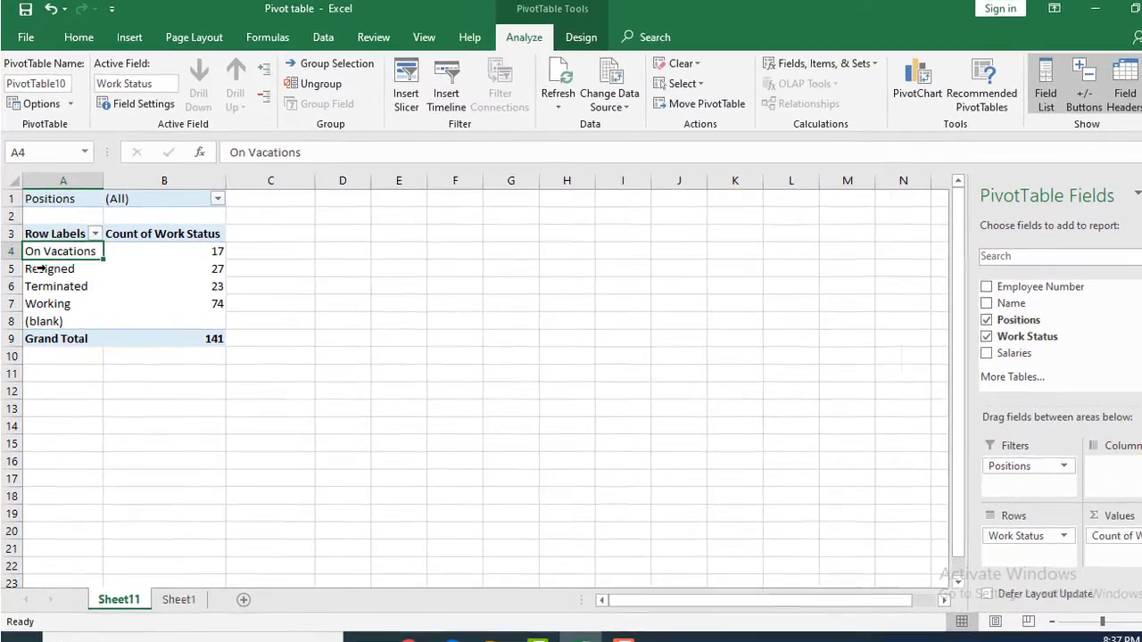
left_click(38, 263)
left_click(41, 297)
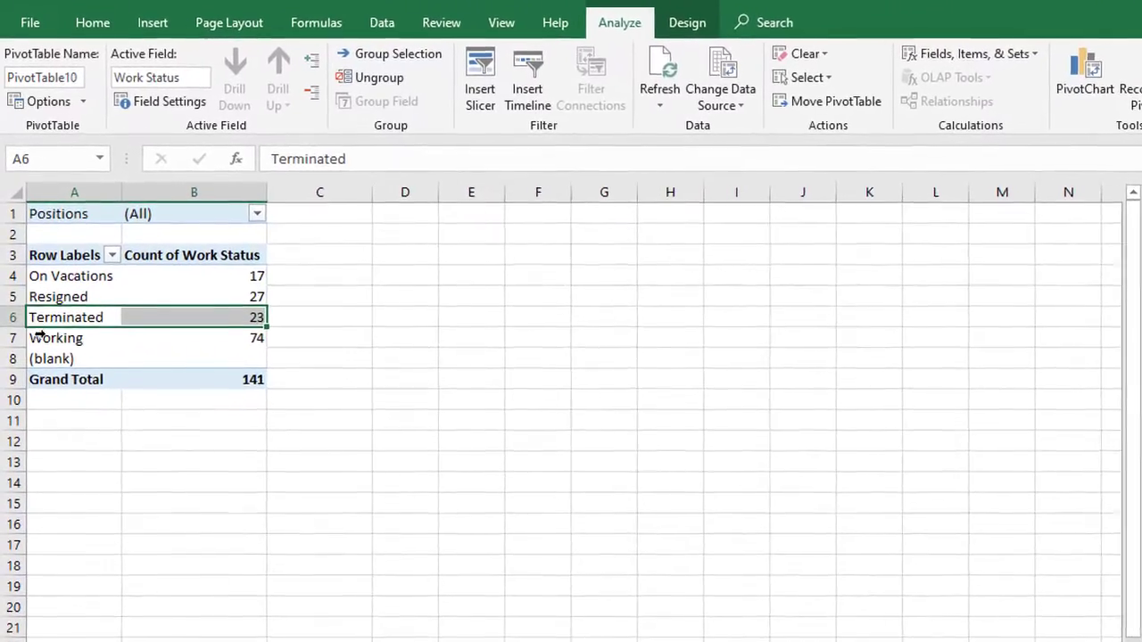
left_click(46, 319)
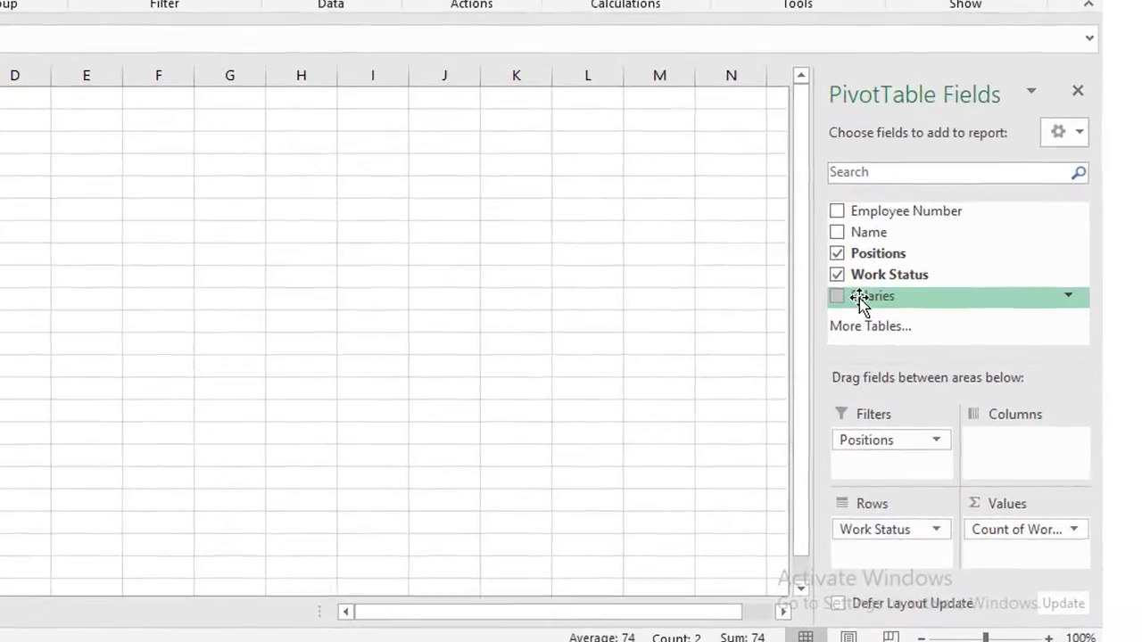
- Add the Salaries field to Values to total salaries per work status
left_click_drag(957, 347, 992, 405)
left_click_drag(902, 379, 1013, 568)
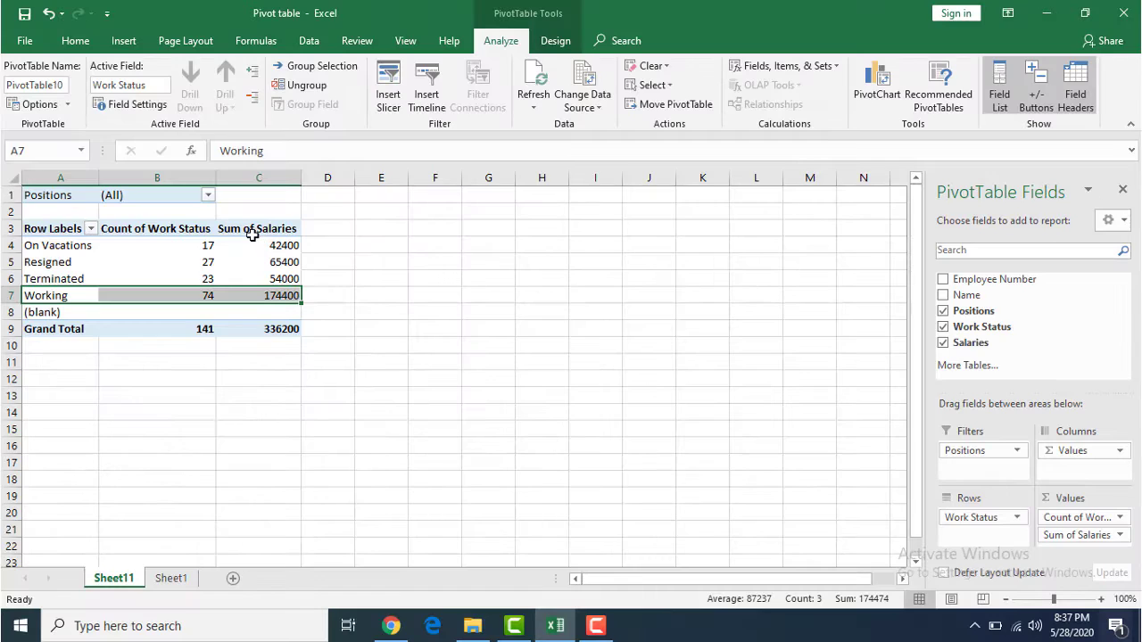
left_click(252, 229)
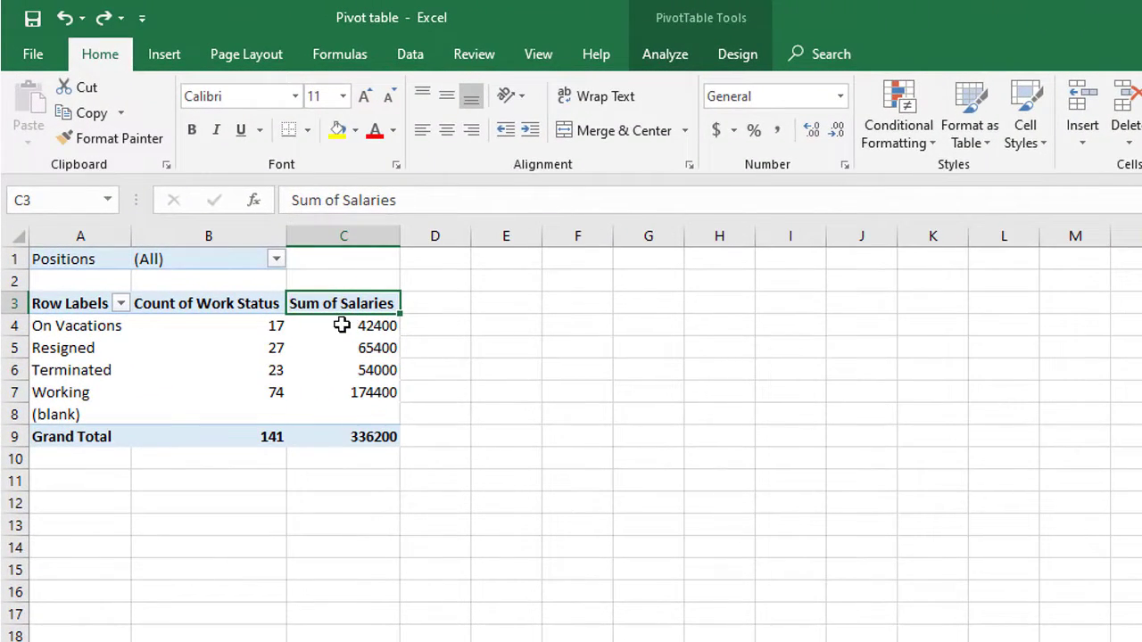
- Select cells across the work status rows to review each status's count and salary total
left_click(341, 325)
left_click(42, 350)
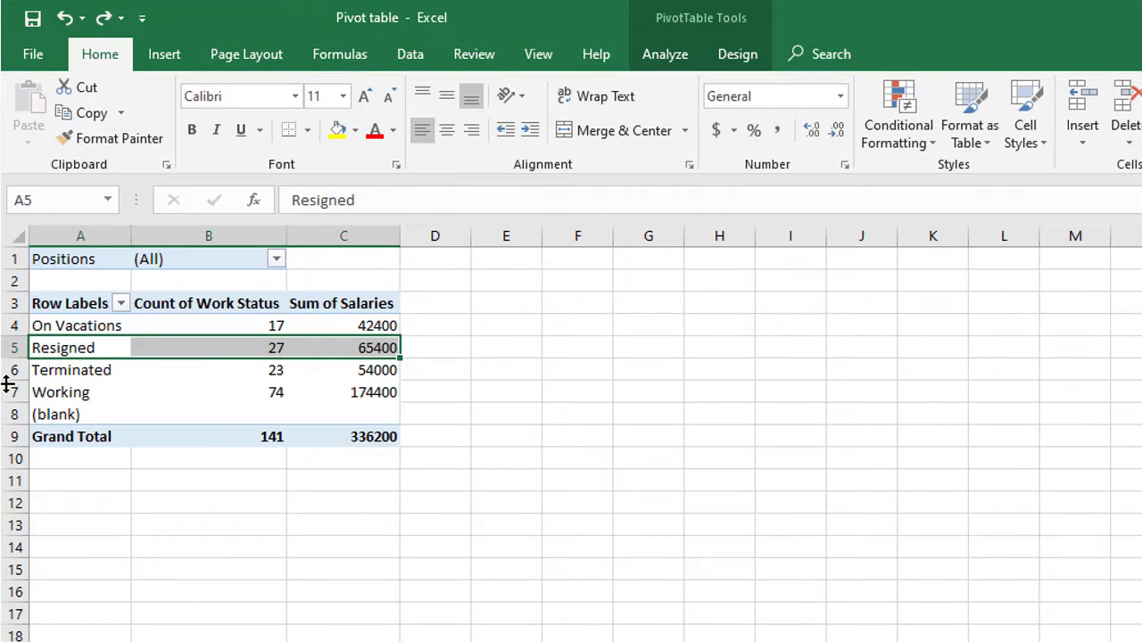
left_click(9, 371)
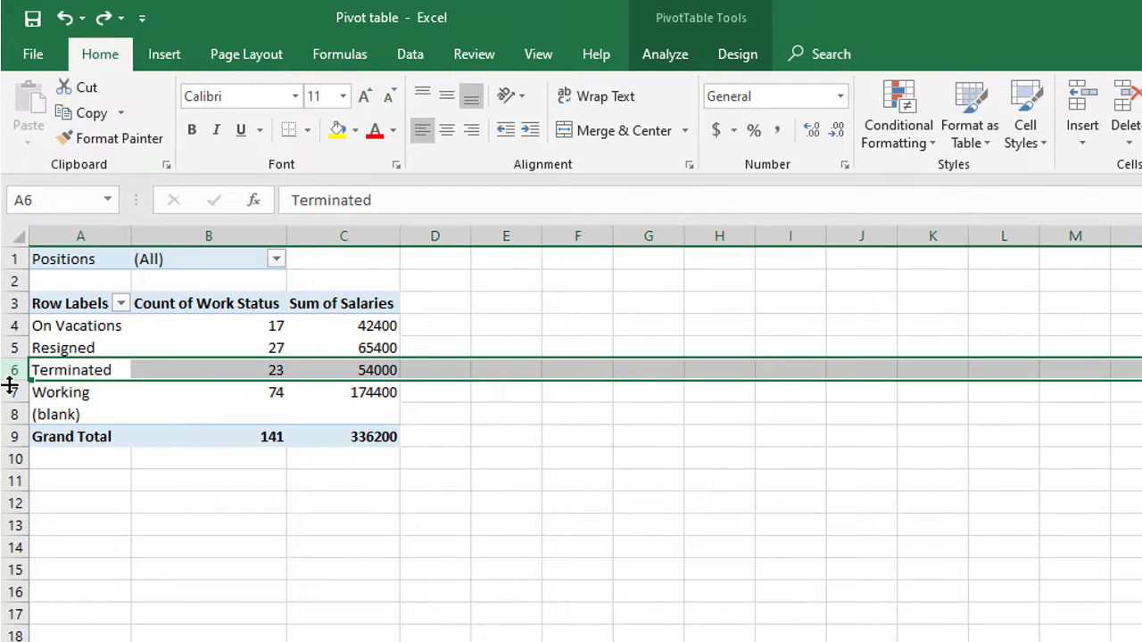
left_click(5, 392)
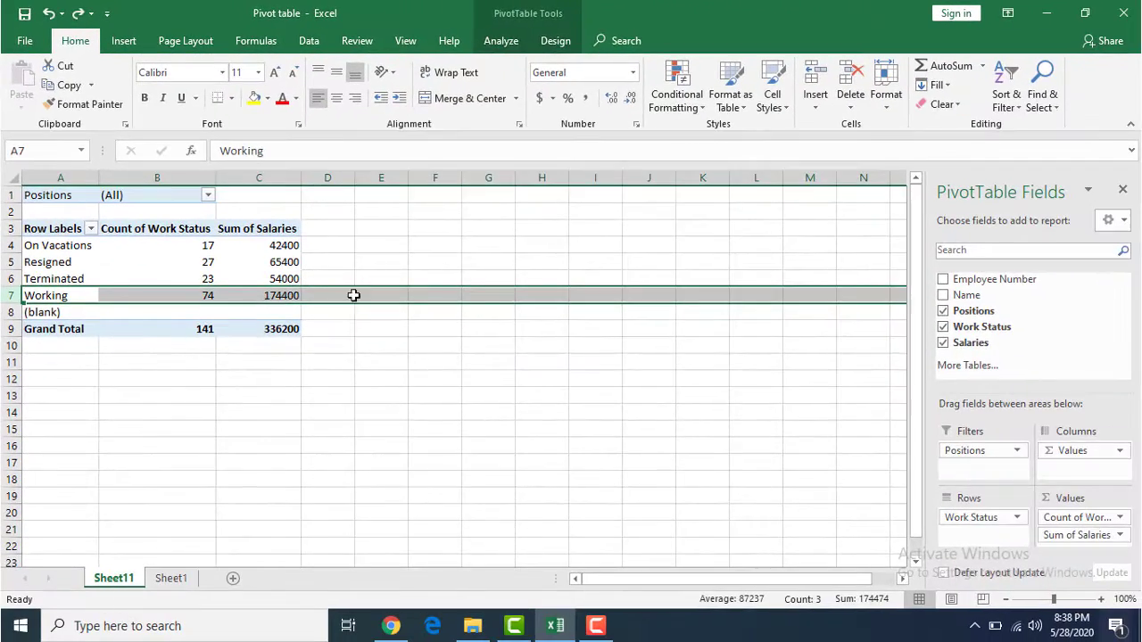
left_click(499, 477)
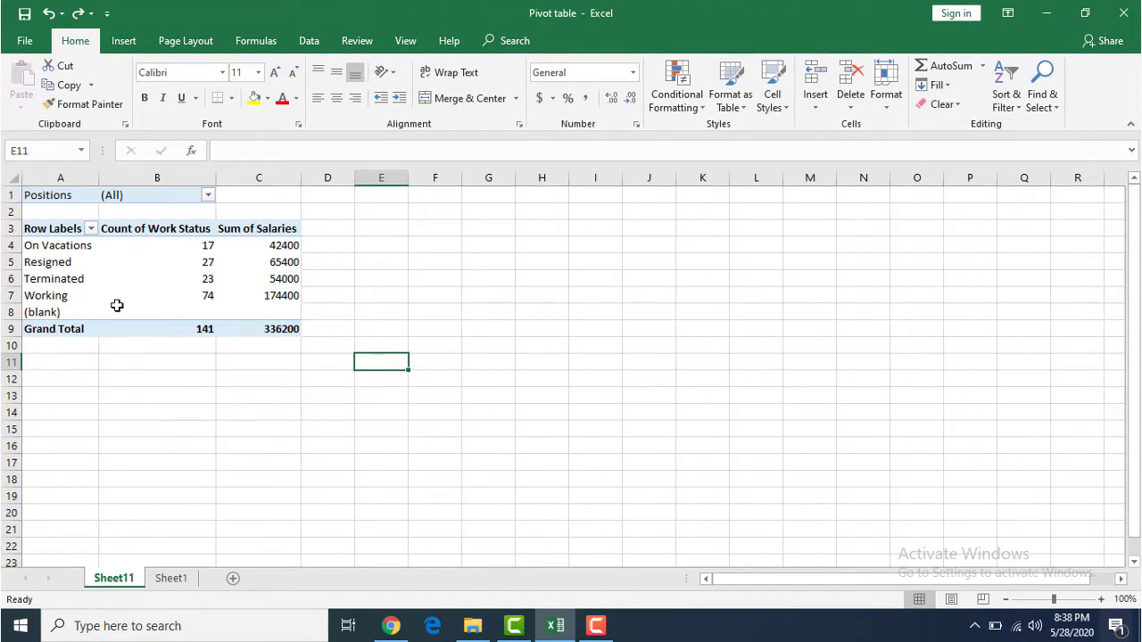
left_click(79, 229)
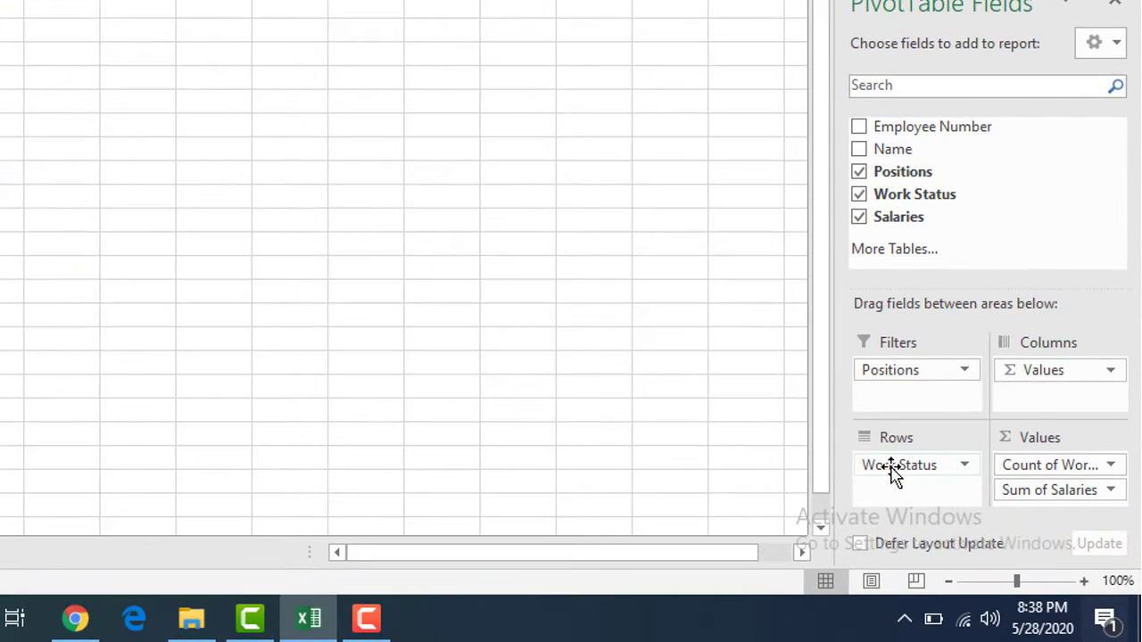
- Try transposing the PivotTable with Work Status in Columns and Values in Rows, then move them back
mouse_move(892, 472)
left_mouse_down()
mouse_move(997, 408)
mouse_move(1042, 400)
mouse_move(1045, 369)
mouse_move(984, 432)
mouse_move(887, 476)
left_mouse_up()
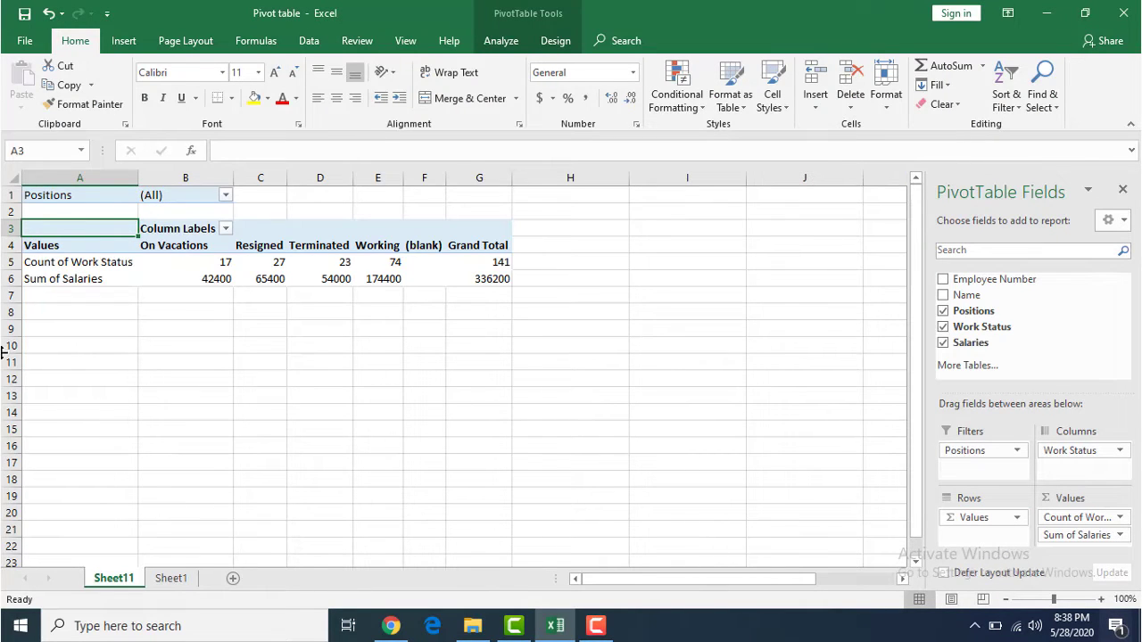
left_click(51, 245)
left_click(187, 245)
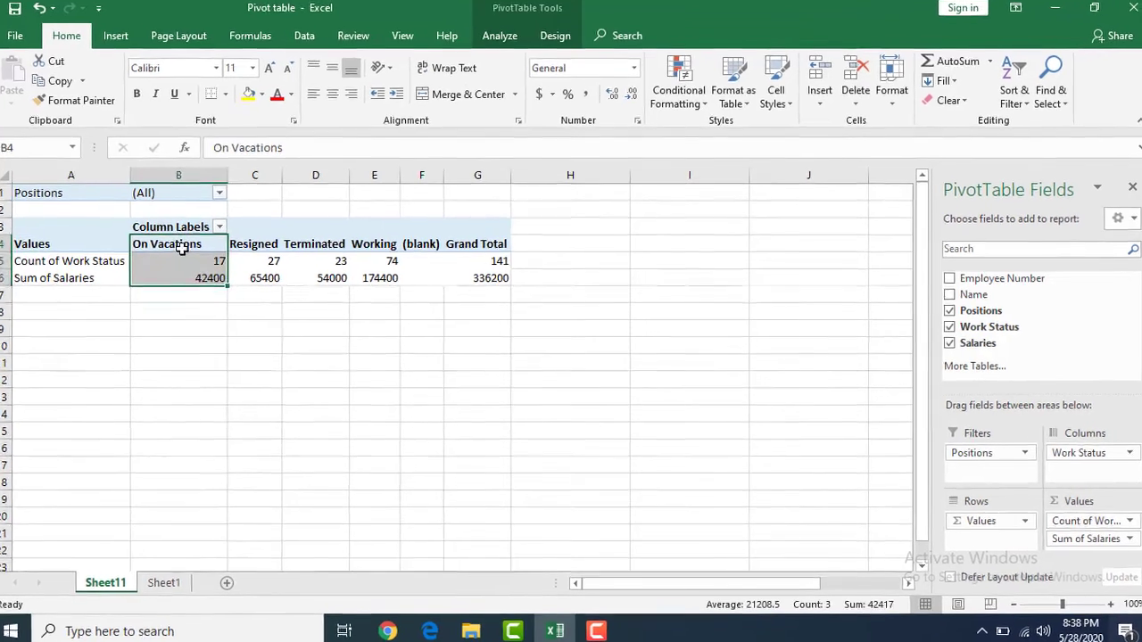
left_click(185, 262)
left_click(185, 280)
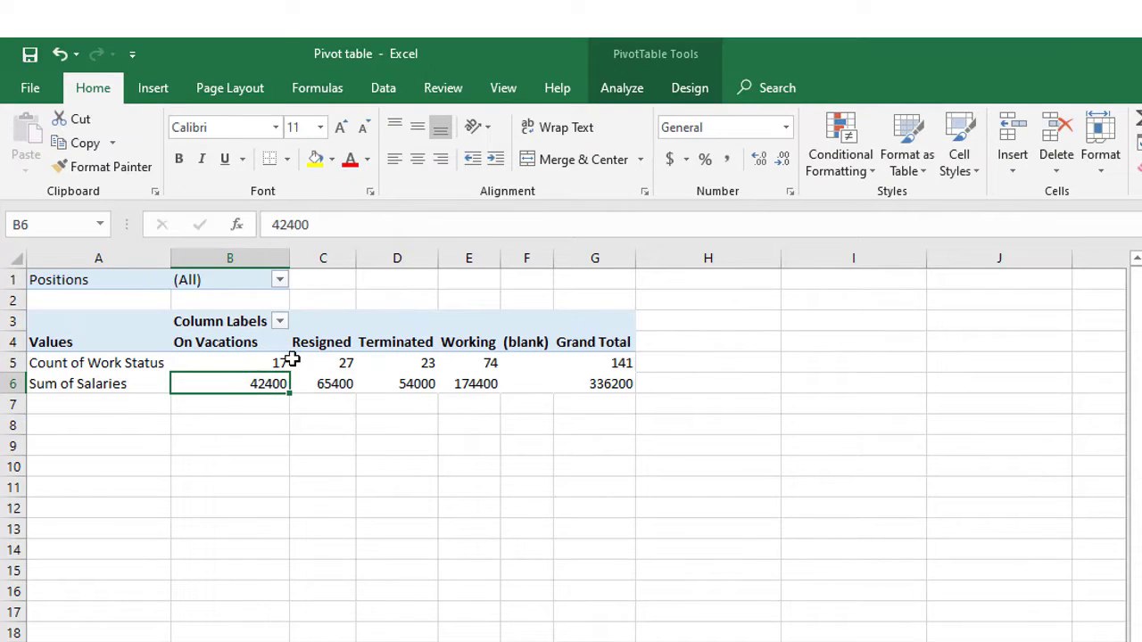
left_click(324, 326)
left_click(326, 364)
left_click(324, 383)
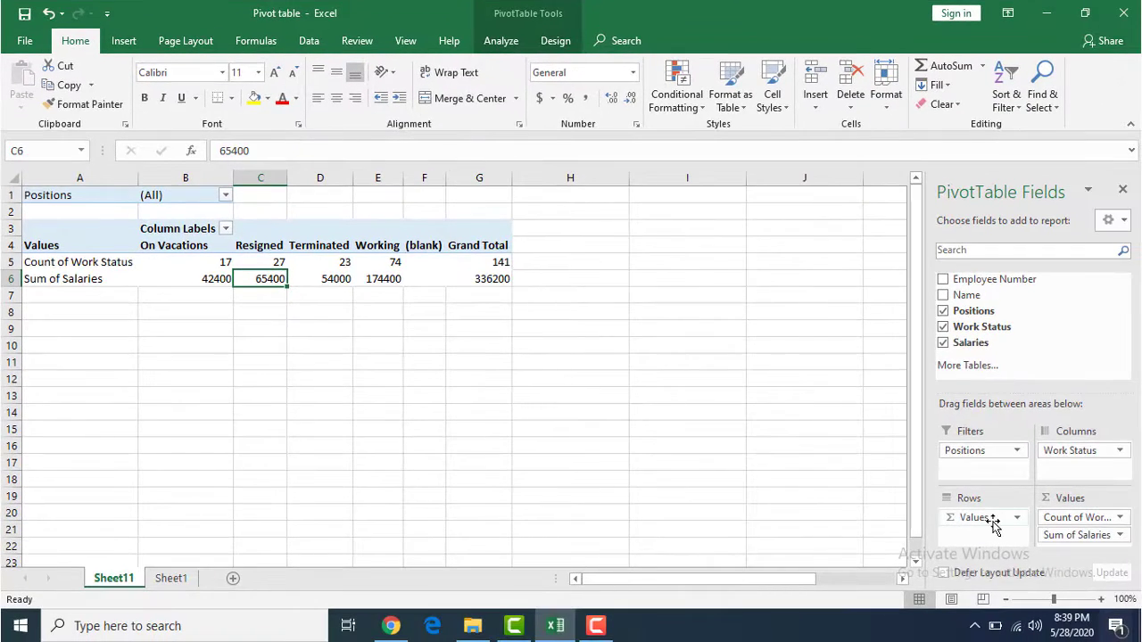
mouse_move(992, 523)
left_mouse_down()
mouse_move(1082, 476)
mouse_move(1073, 471)
mouse_move(1038, 522)
mouse_move(1006, 531)
left_mouse_up()
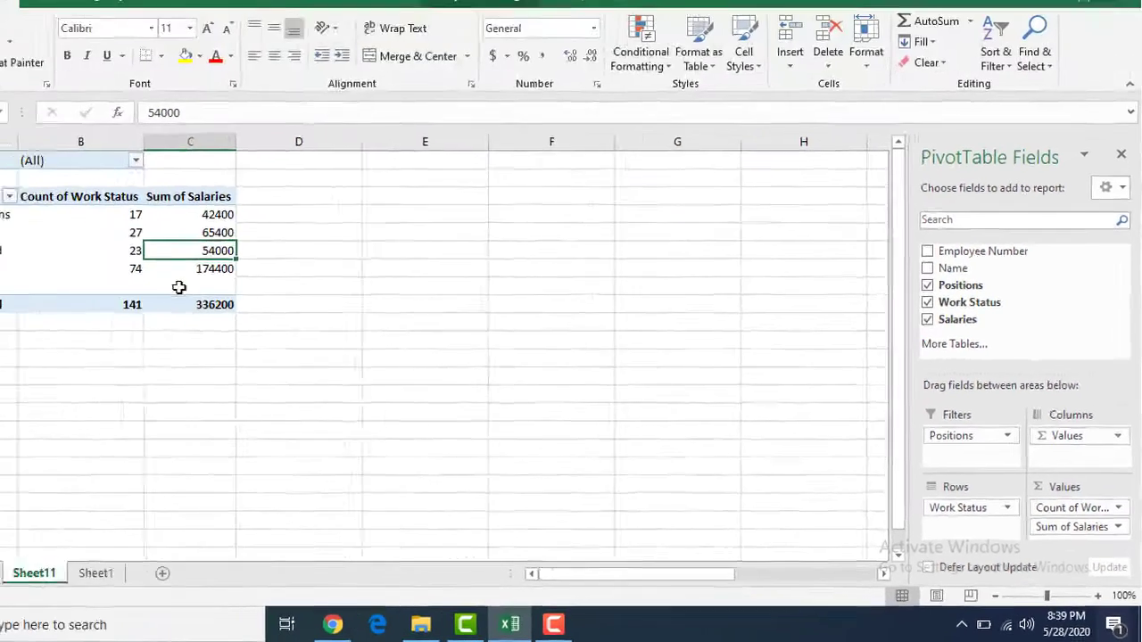
key("Down")
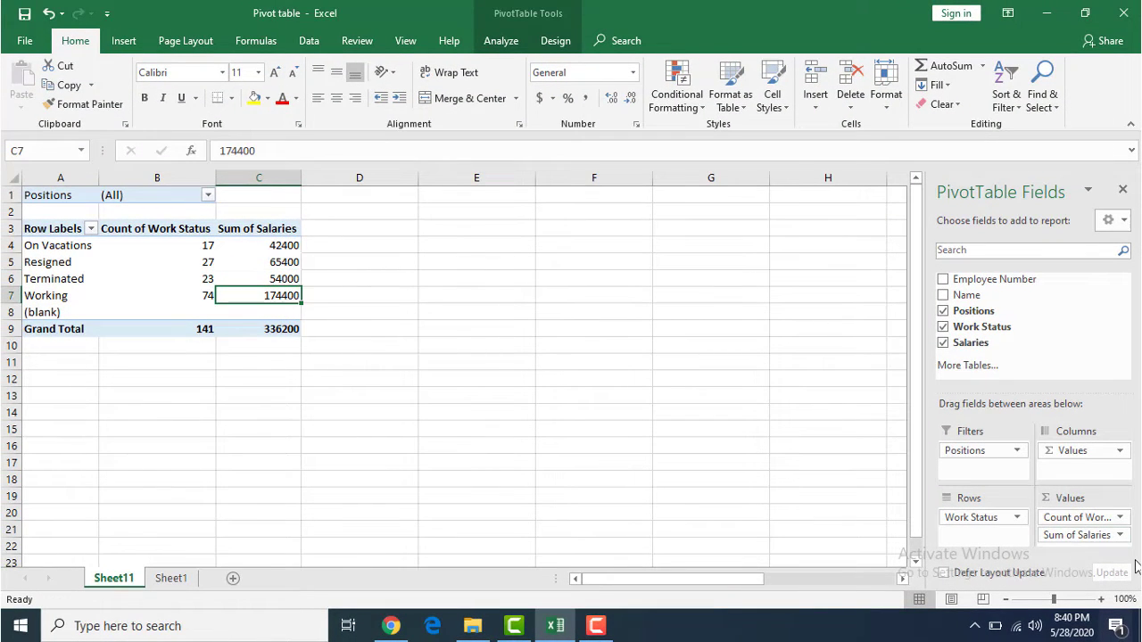
- Try summarizing the Work Status value field by Sum, then switch it back to Count
left_click(1120, 517)
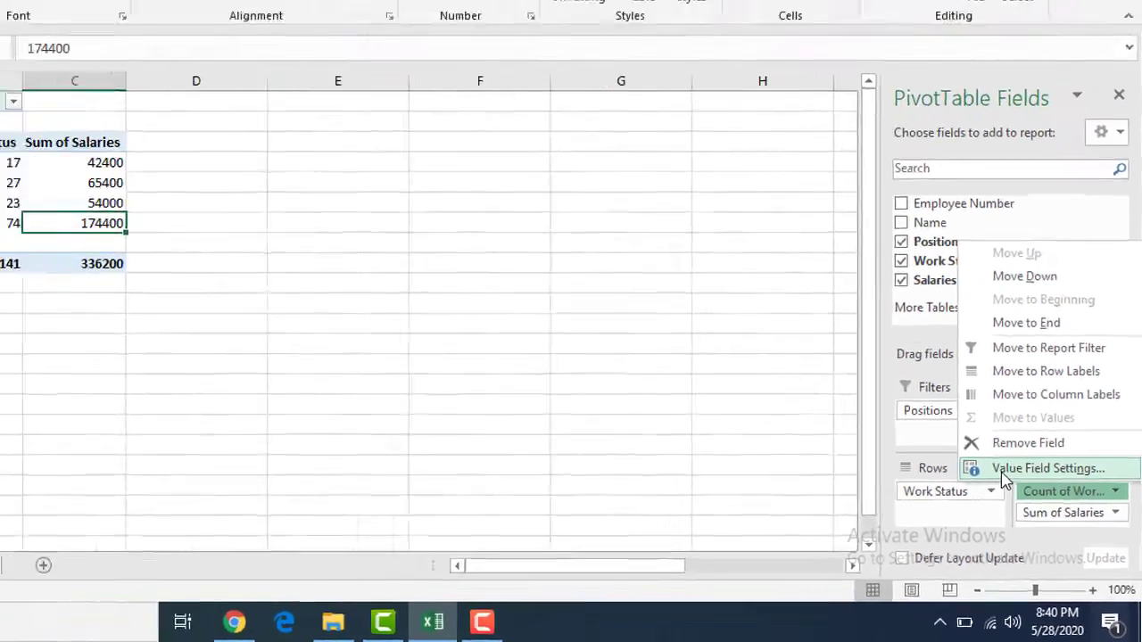
left_click(1002, 474)
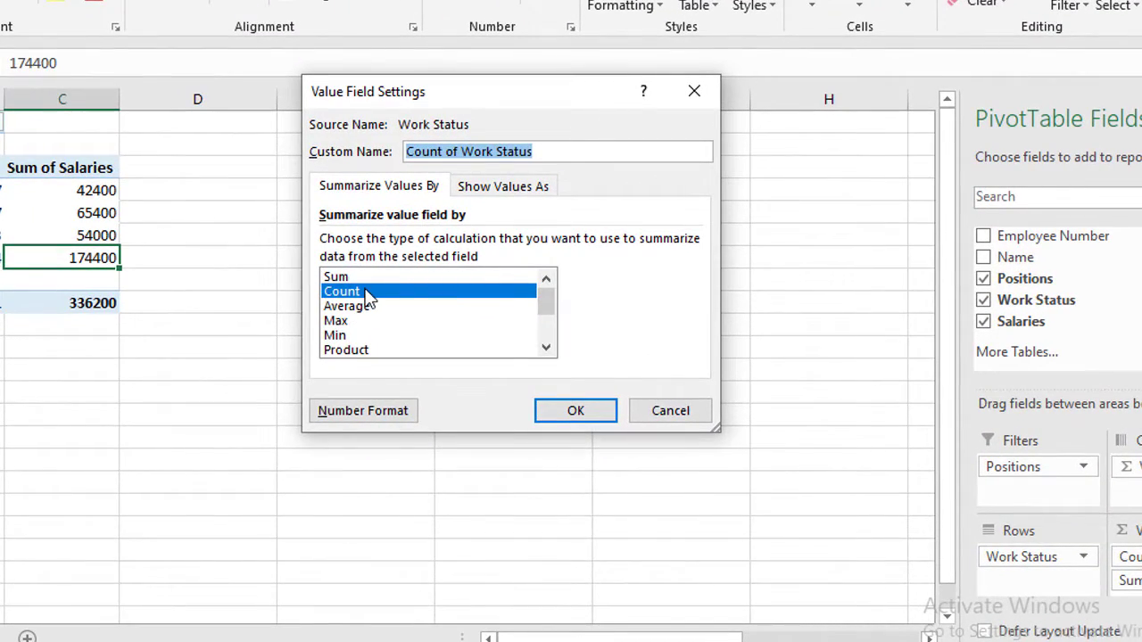
left_click(367, 280)
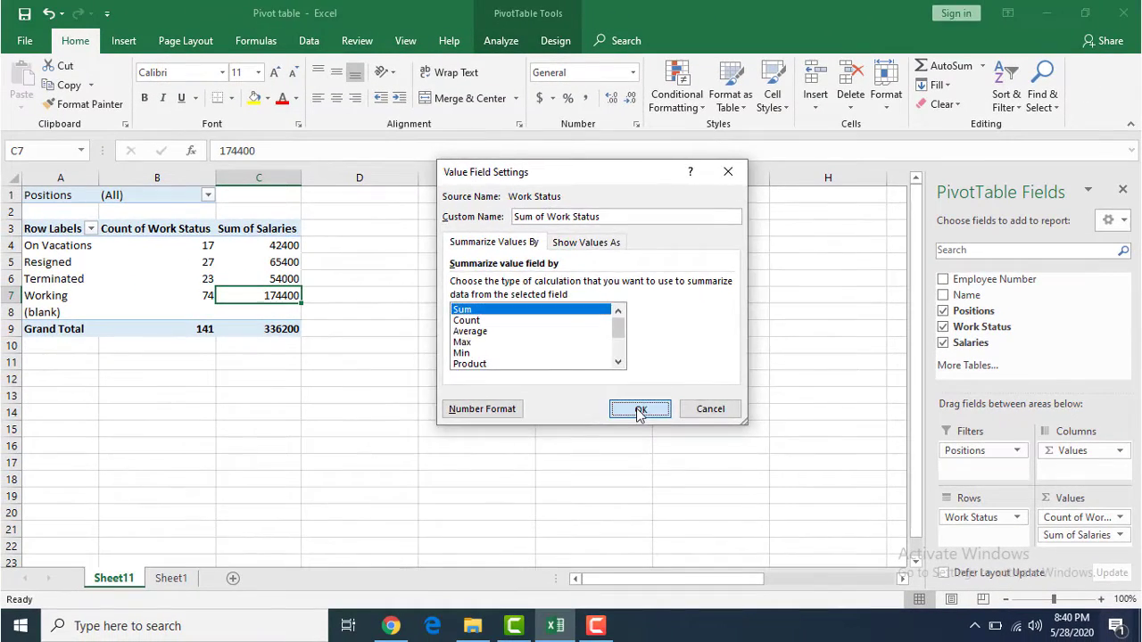
left_click(581, 410)
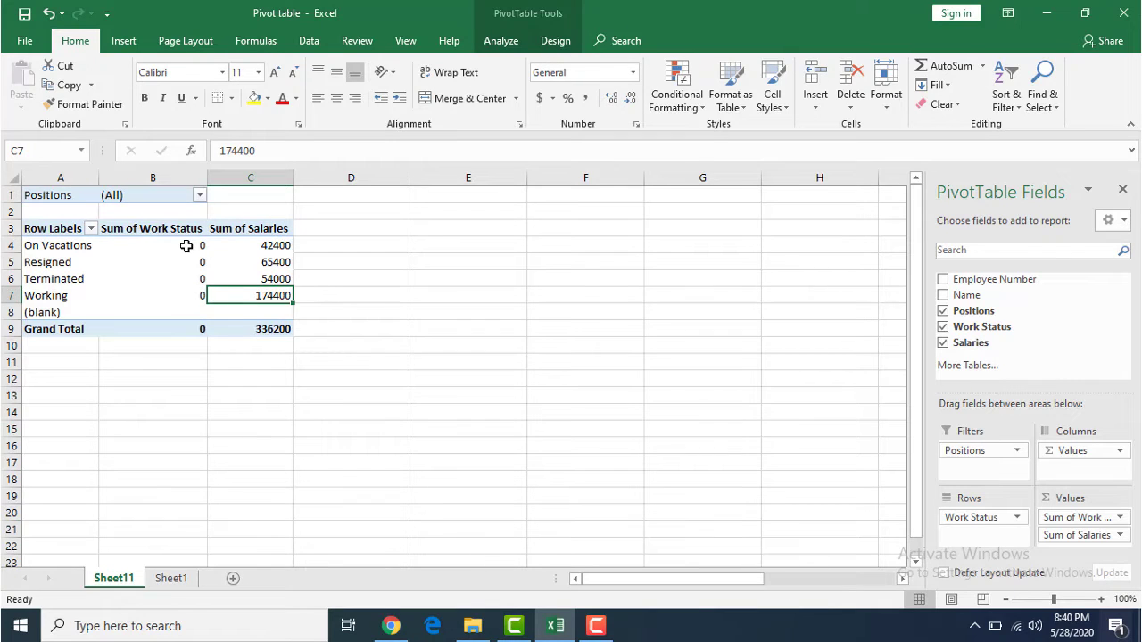
mouse_move(187, 249)
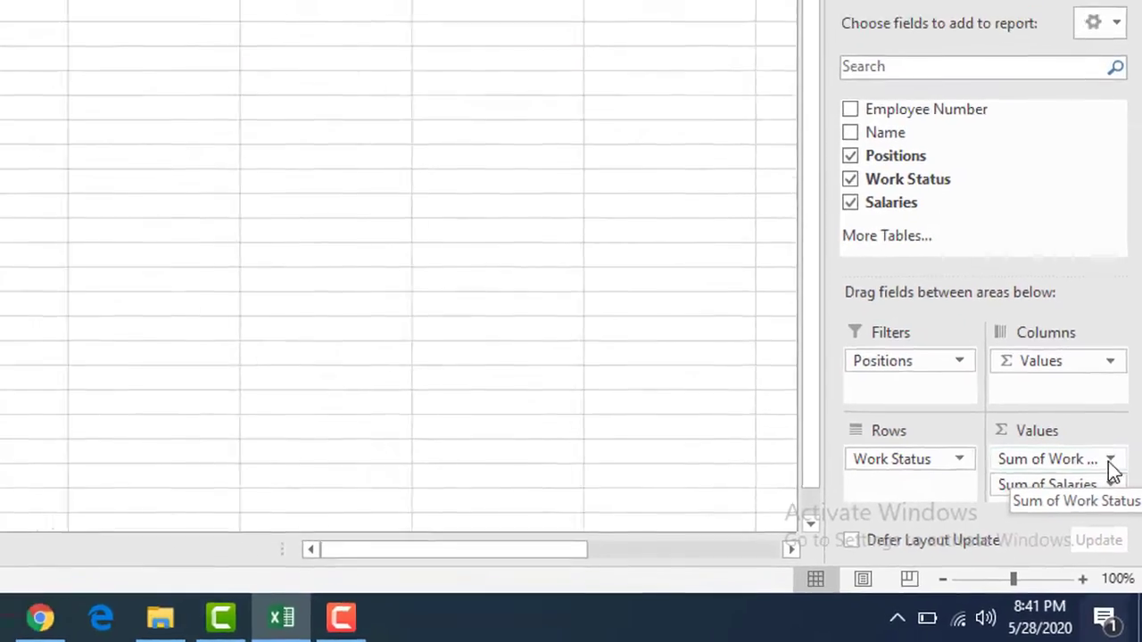
left_click(1120, 518)
left_click(1039, 465)
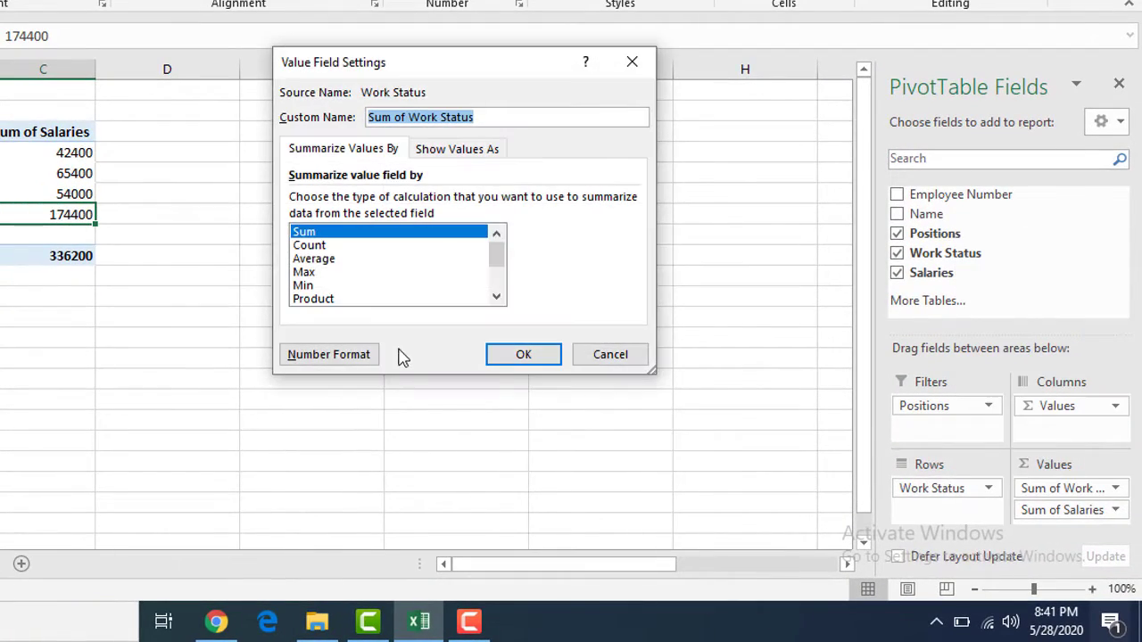
left_click(334, 246)
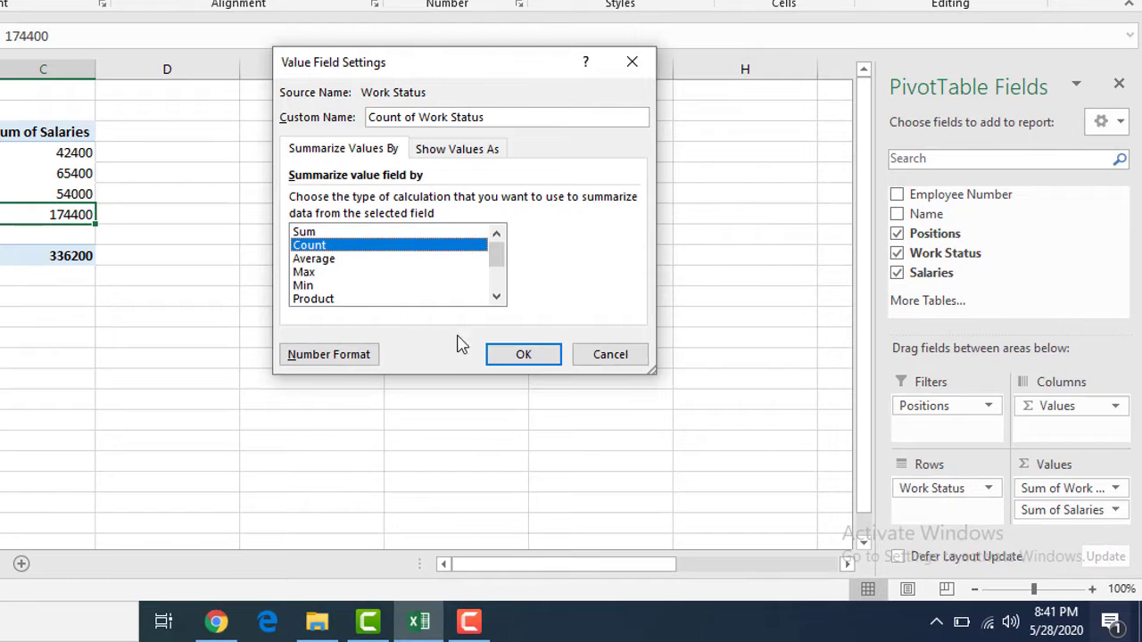
left_click(499, 359)
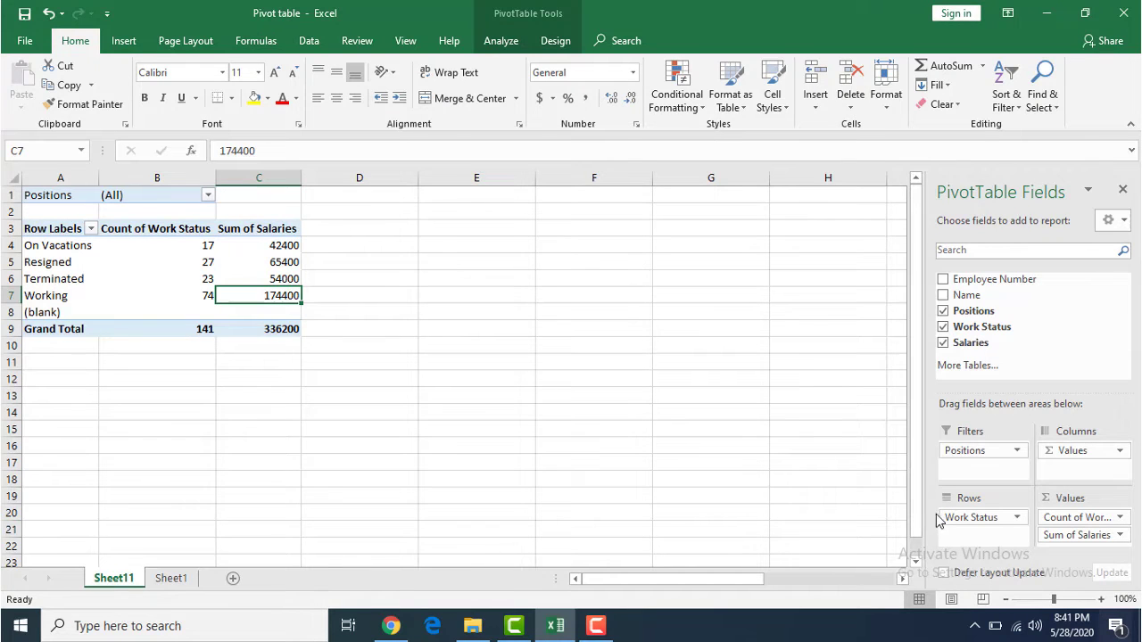
- Try summarizing the Salaries value field by Count, then return it to Sum
left_click(1119, 535)
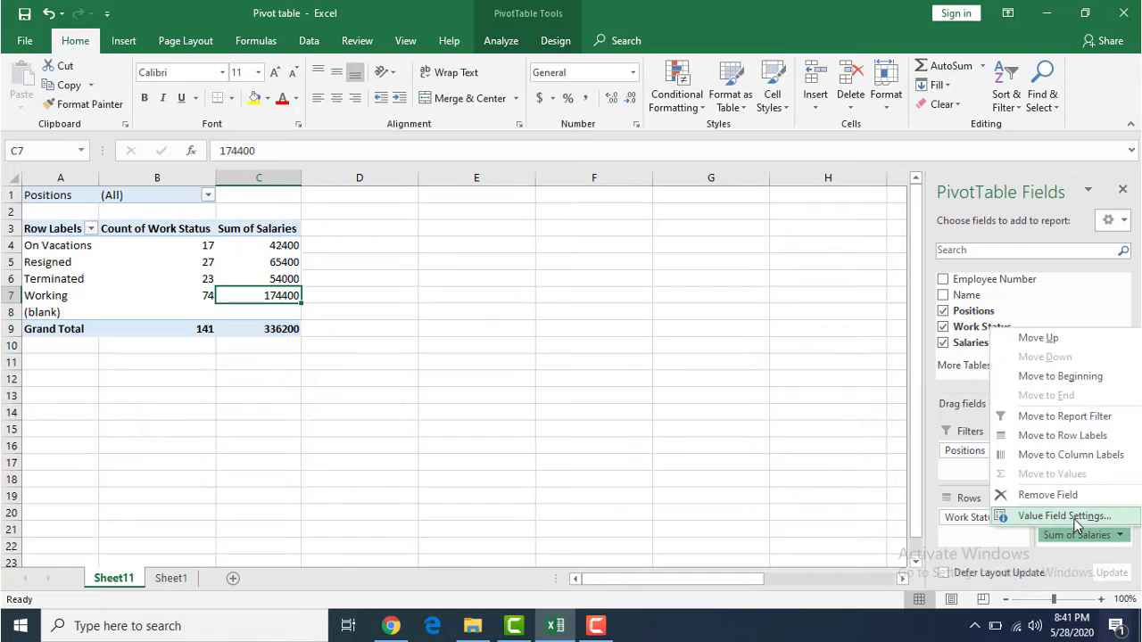
left_click(1064, 515)
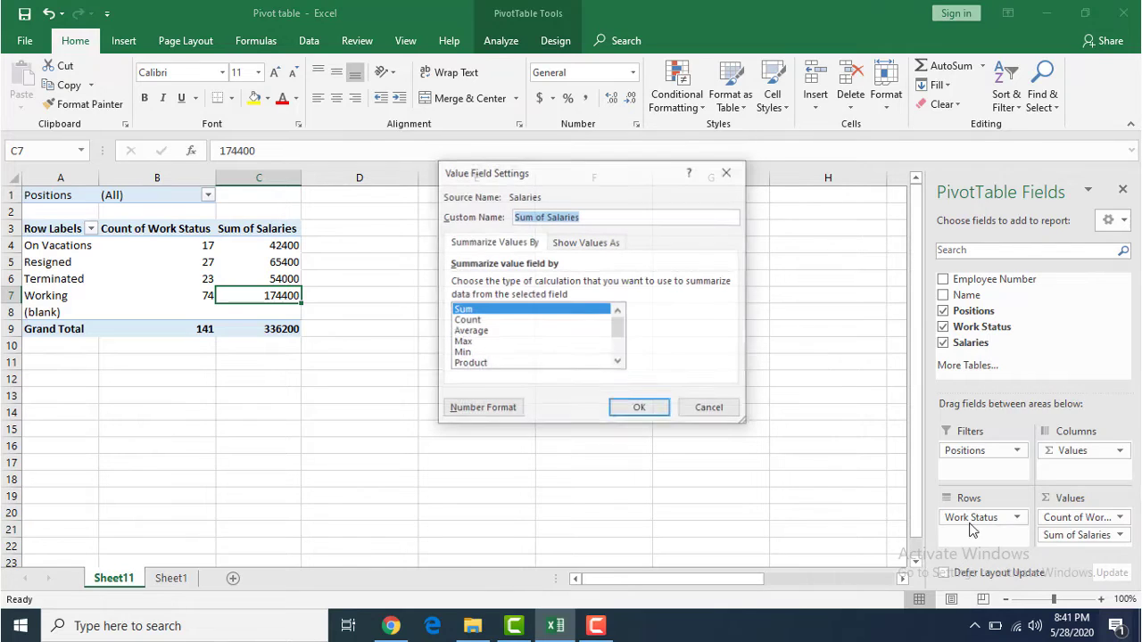
left_click(471, 321)
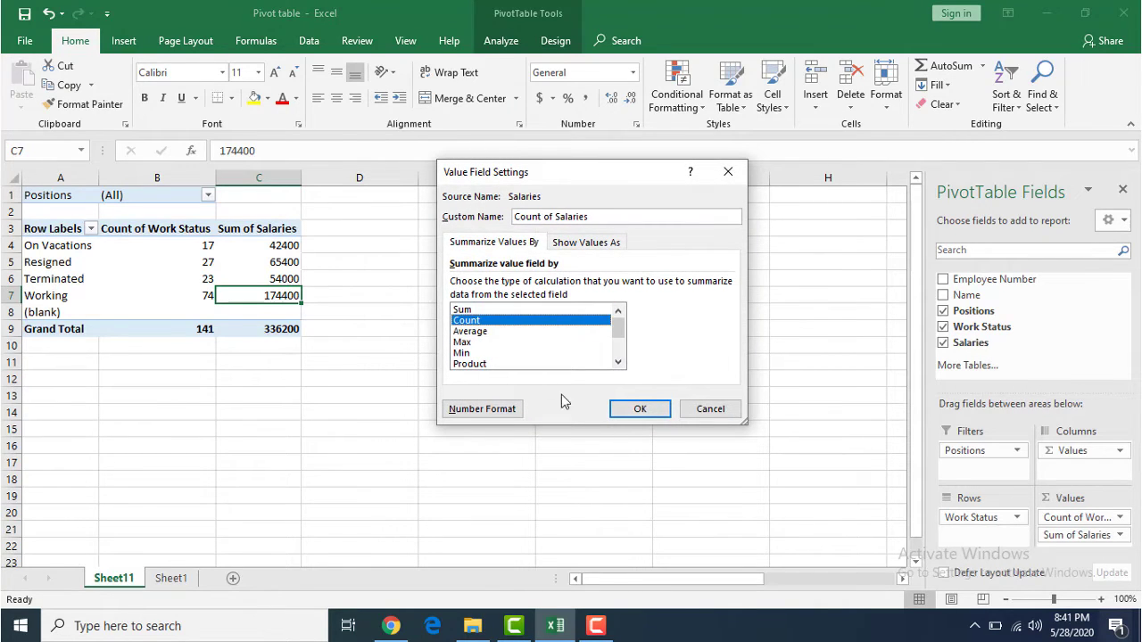
left_click(624, 412)
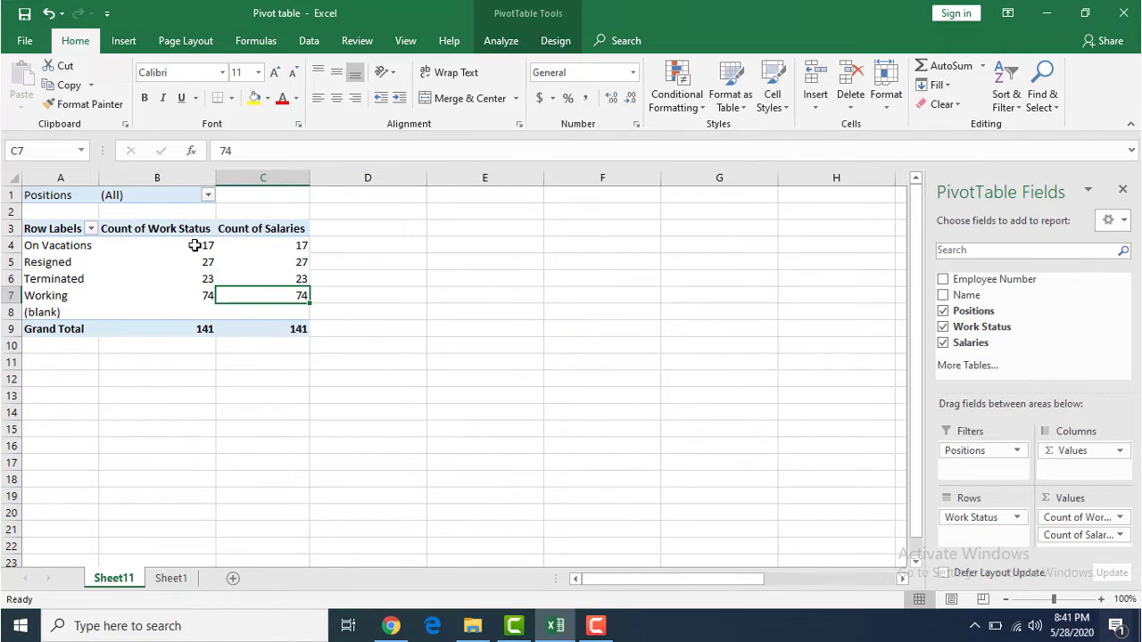
left_click_drag(194, 247, 241, 249)
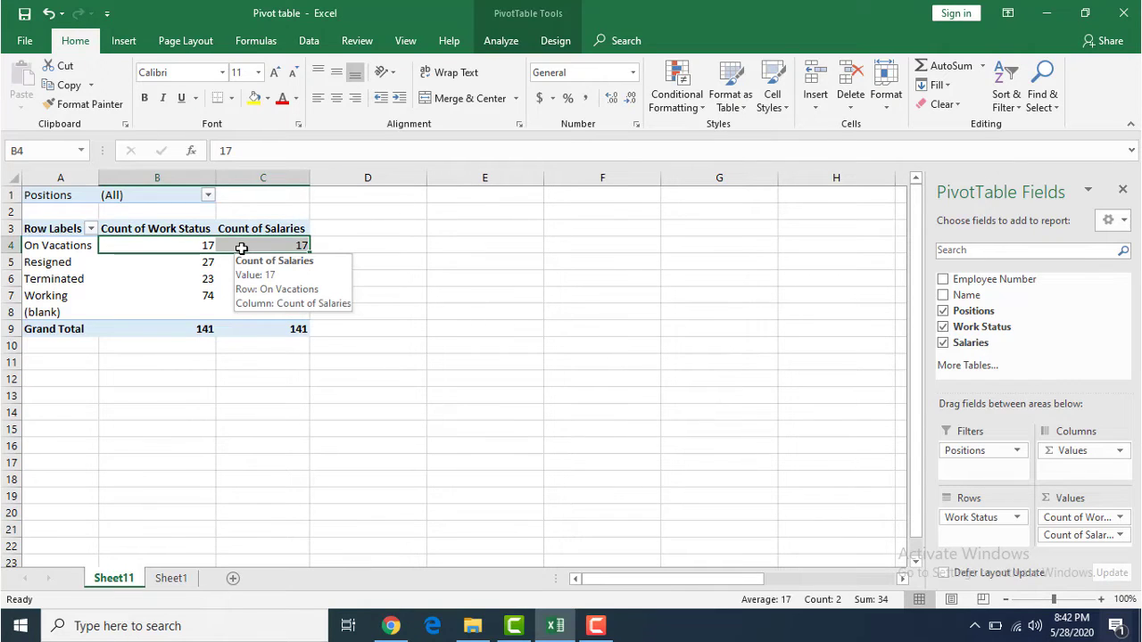
left_click(277, 259)
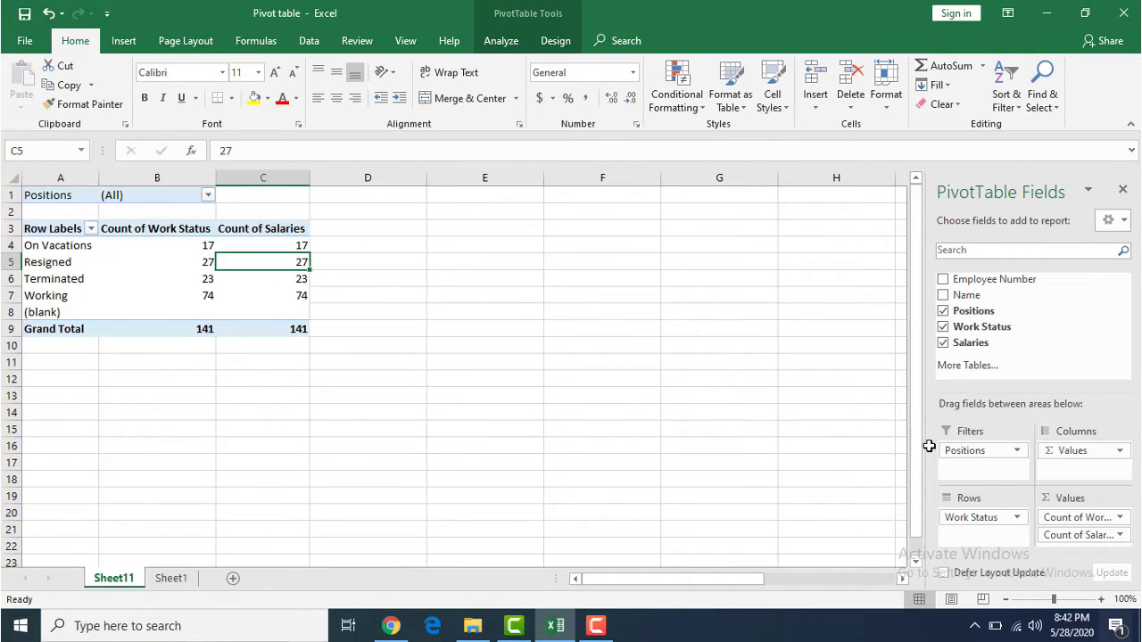
left_click(1119, 535)
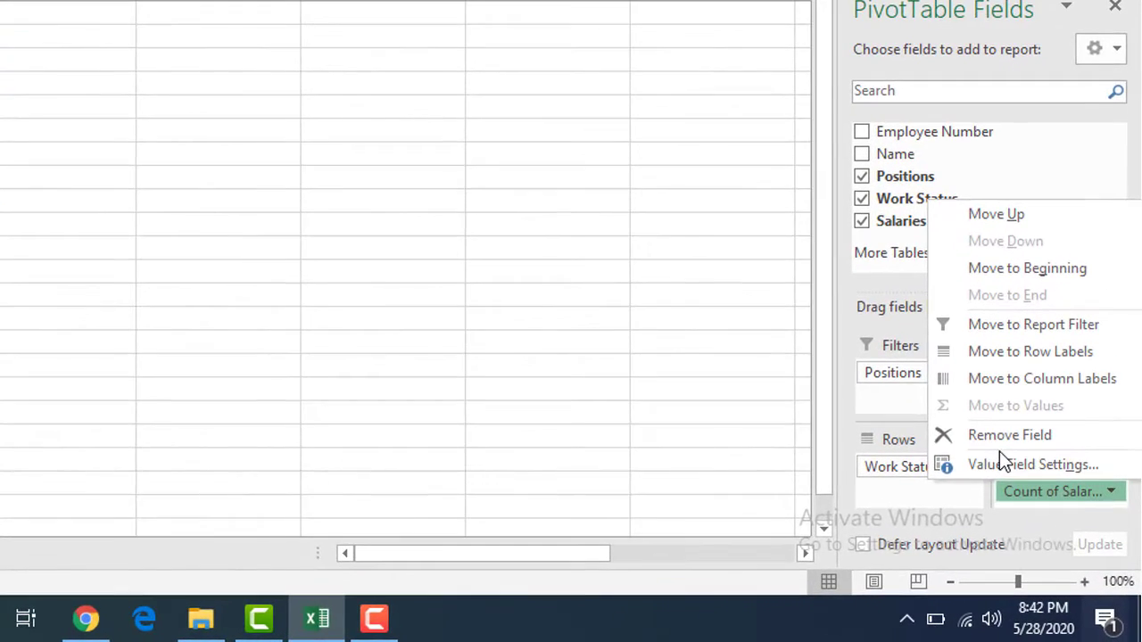
left_click(995, 464)
left_click(177, 168)
left_click(426, 311)
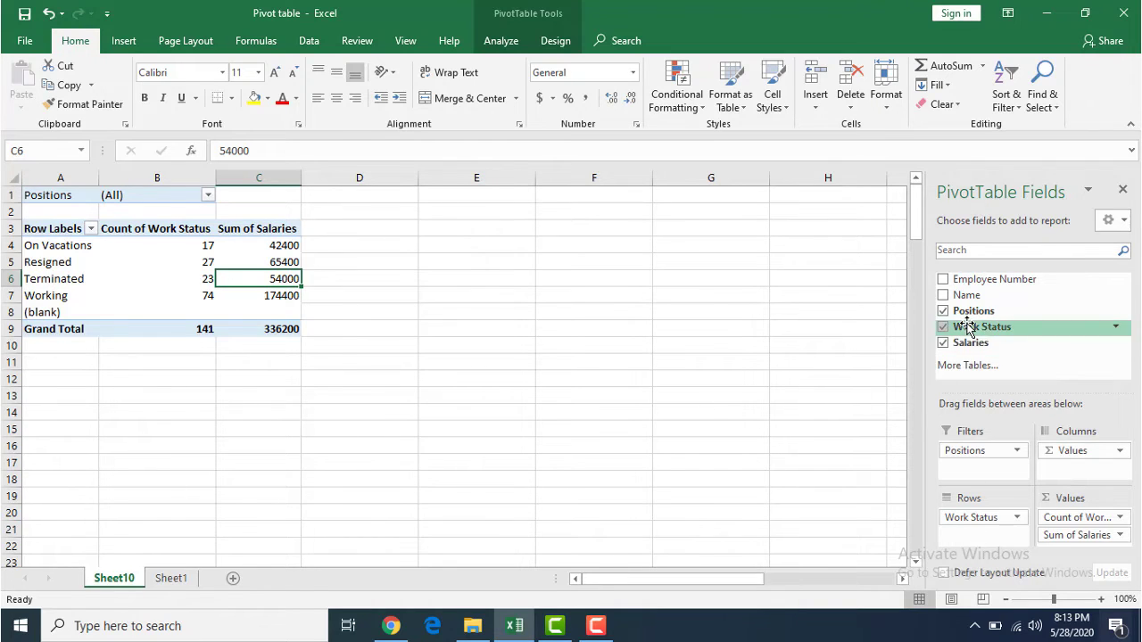
- Review the summary calculation options for the Work Status value field, keeping Count
left_click(1120, 522)
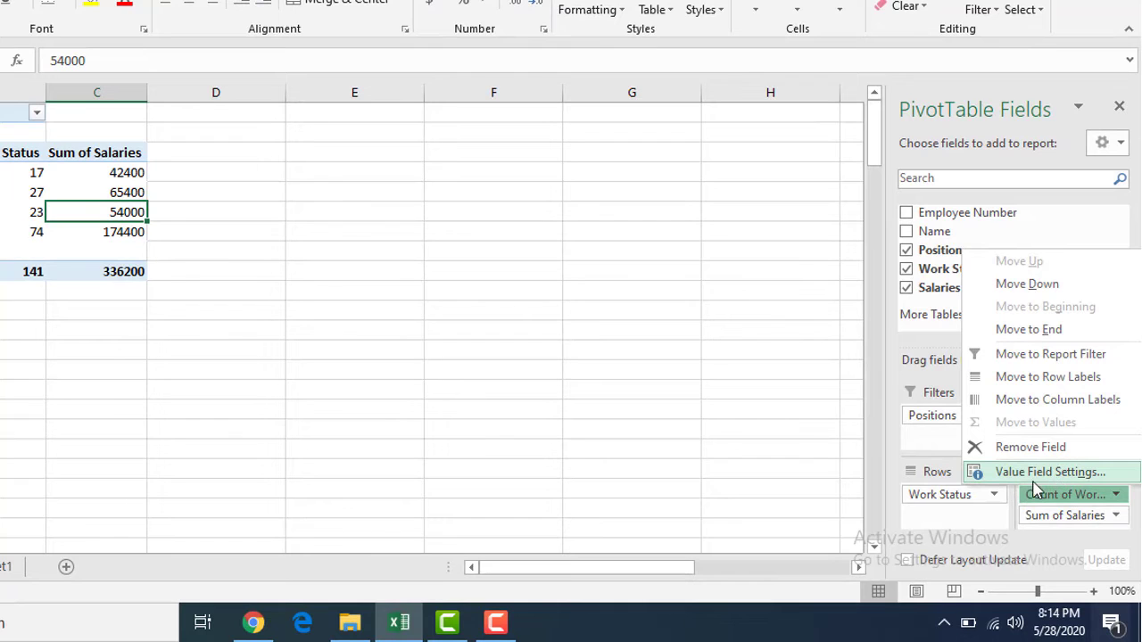
left_click(1052, 480)
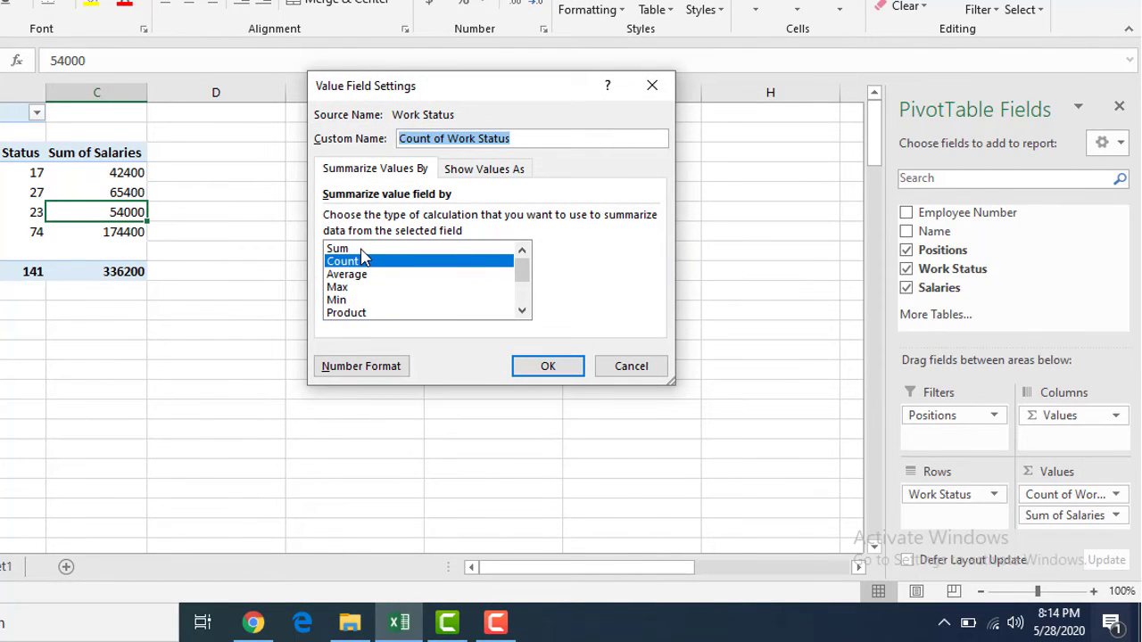
left_click(361, 250)
left_click(360, 275)
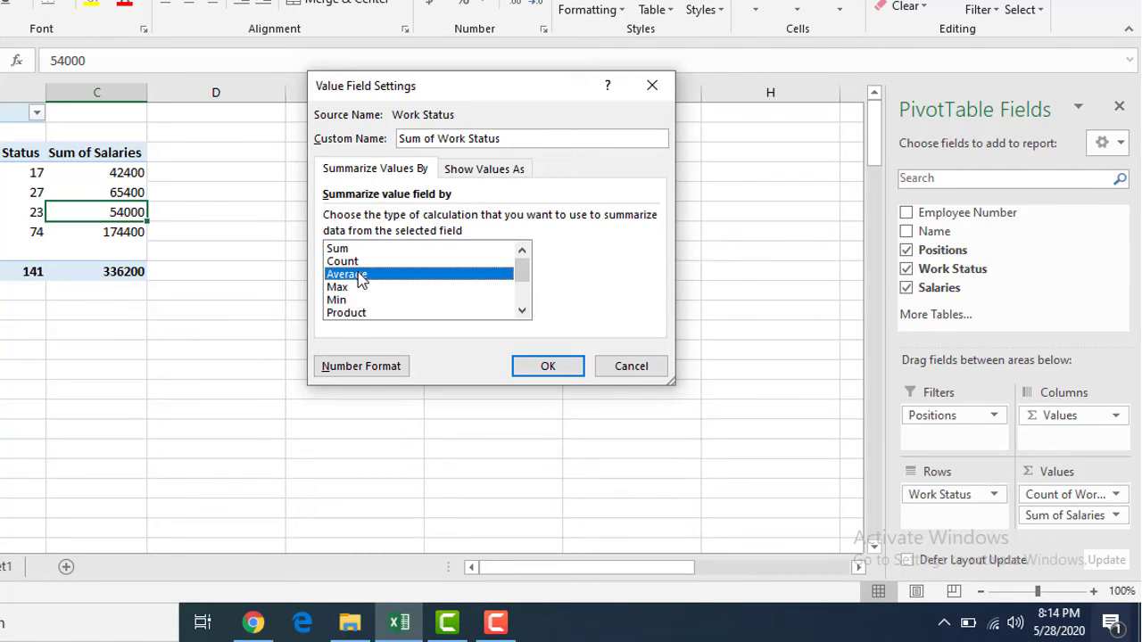
left_click(360, 288)
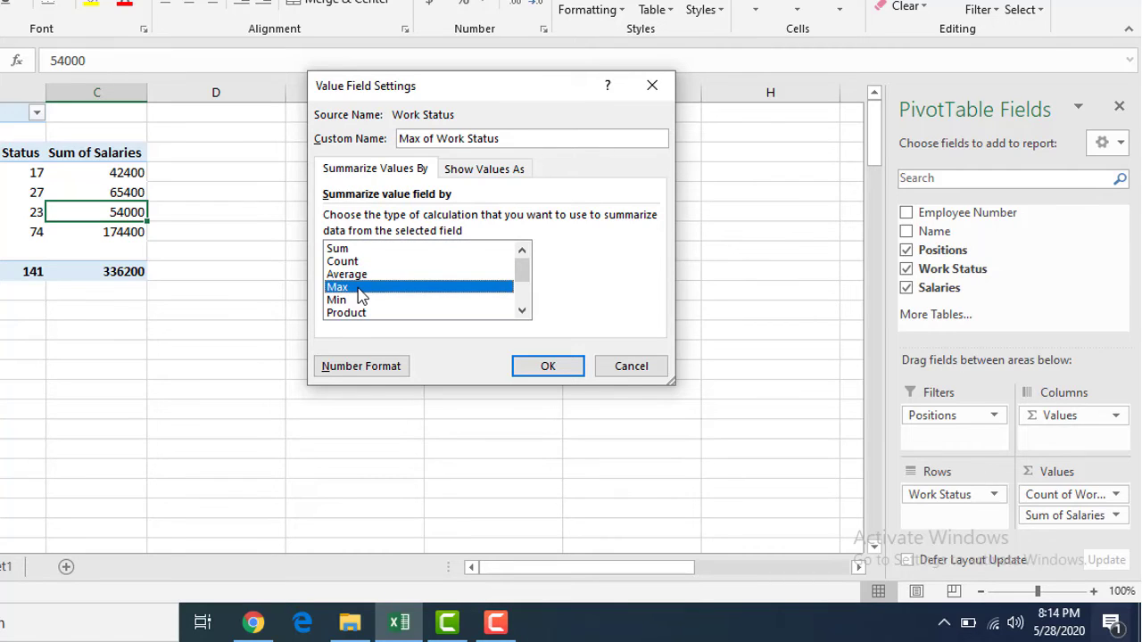
left_click(356, 301)
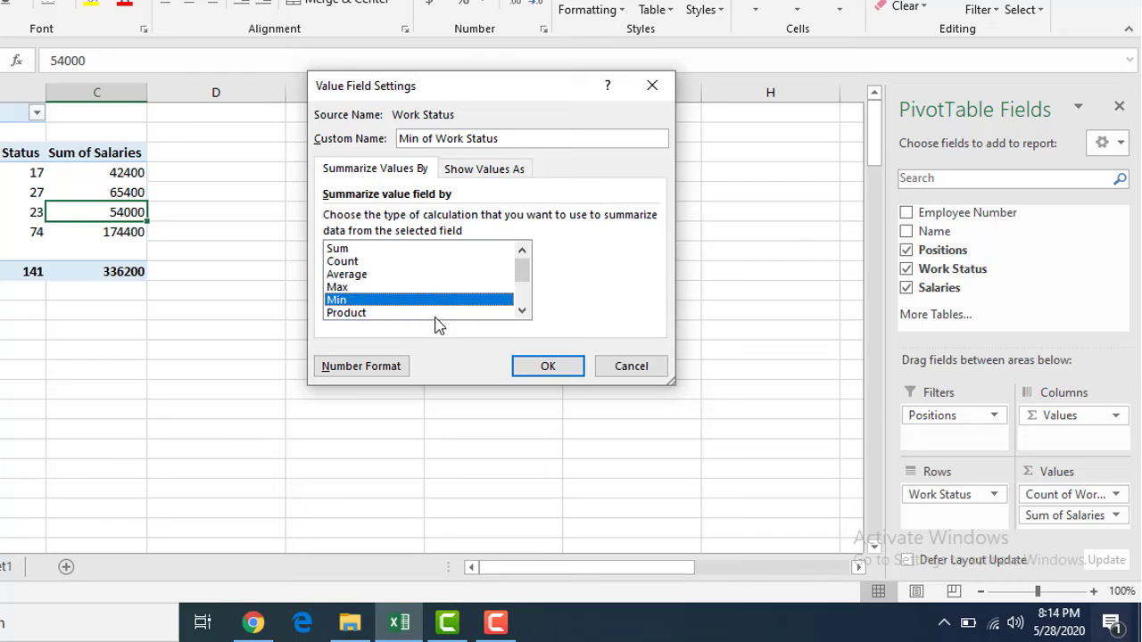
left_click(405, 261)
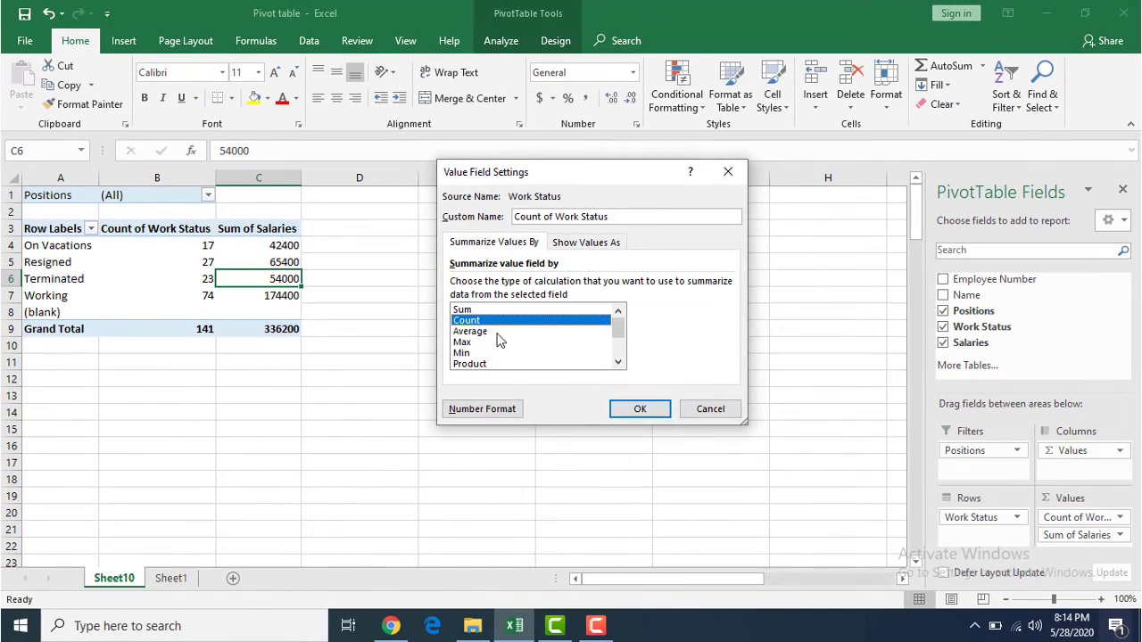
left_click(638, 409)
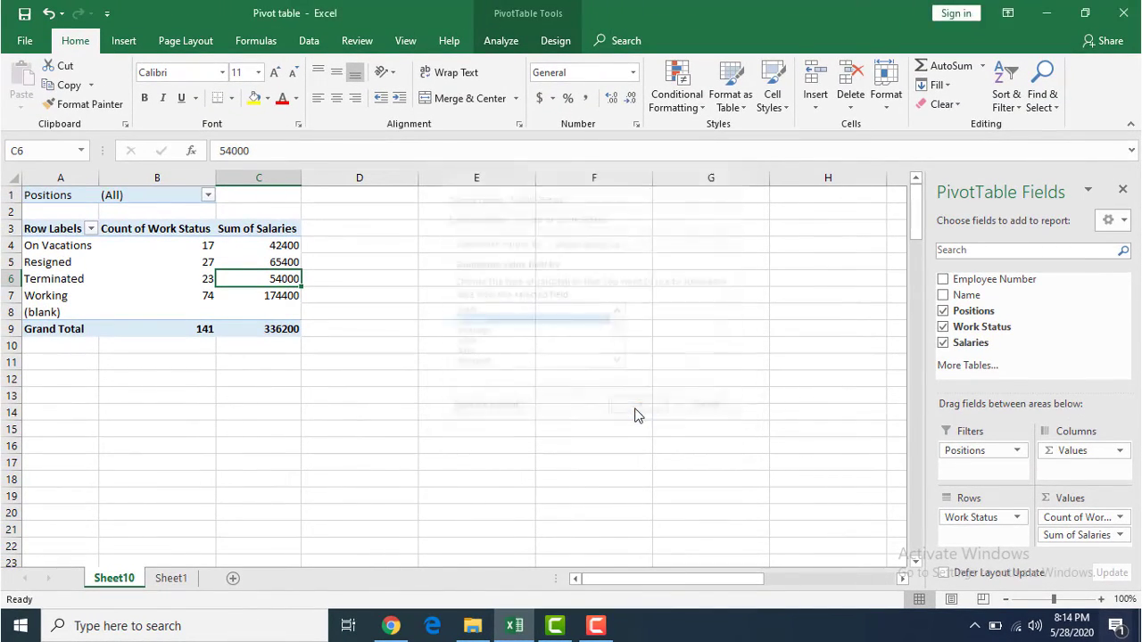
left_click(386, 263)
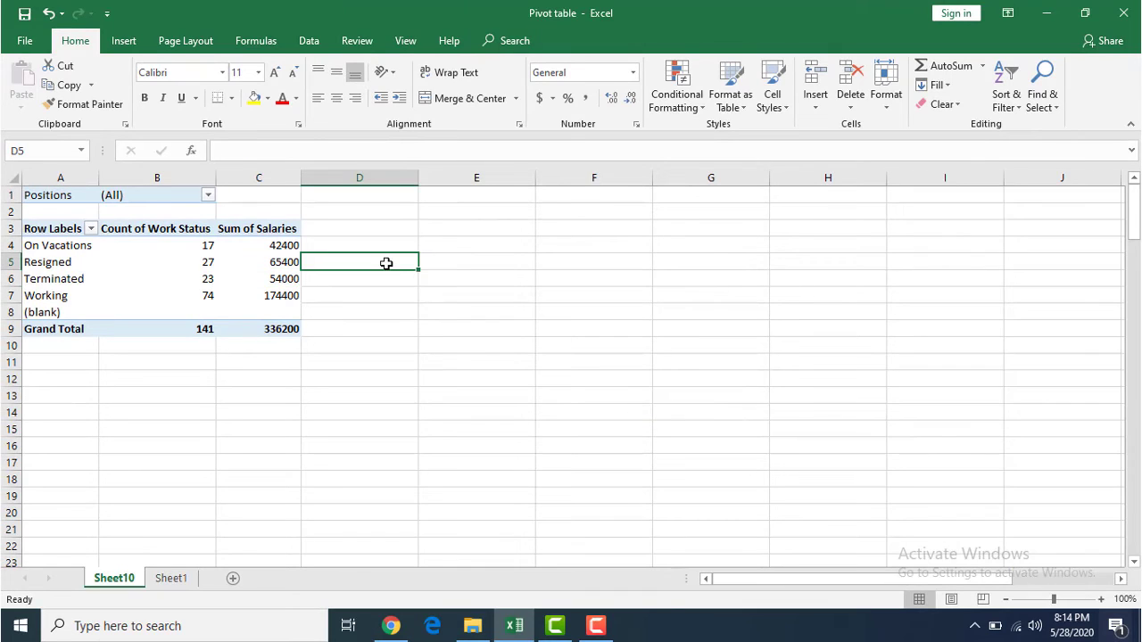